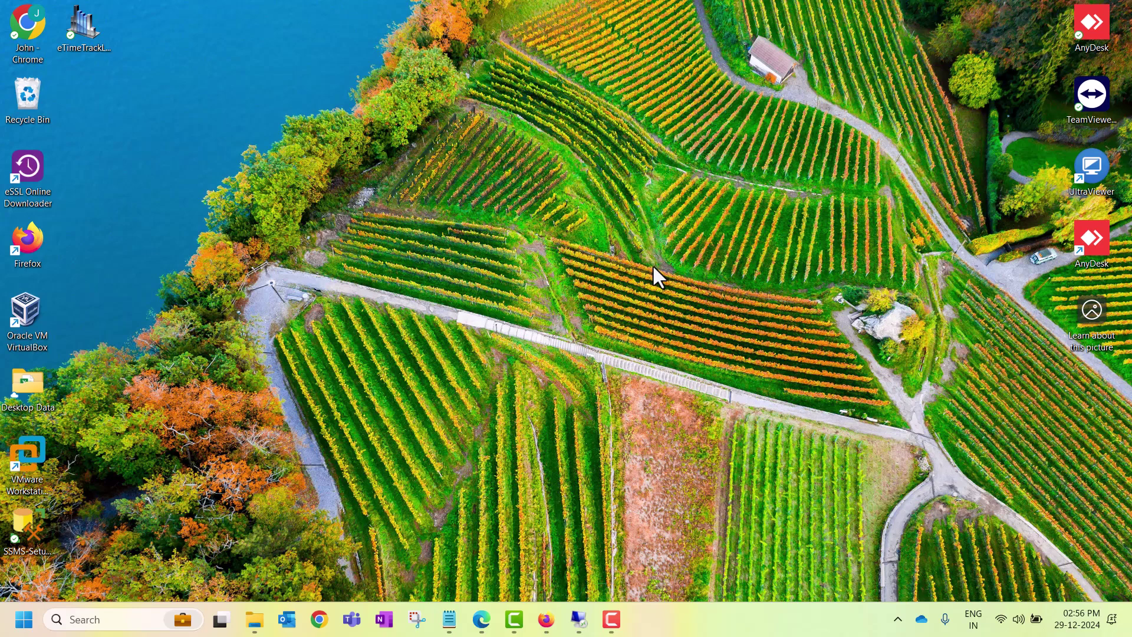
Launch eTimeTrackLite and log in with the administrator login name and password
{"action": "left_click", "coordinate": [79, 45]}
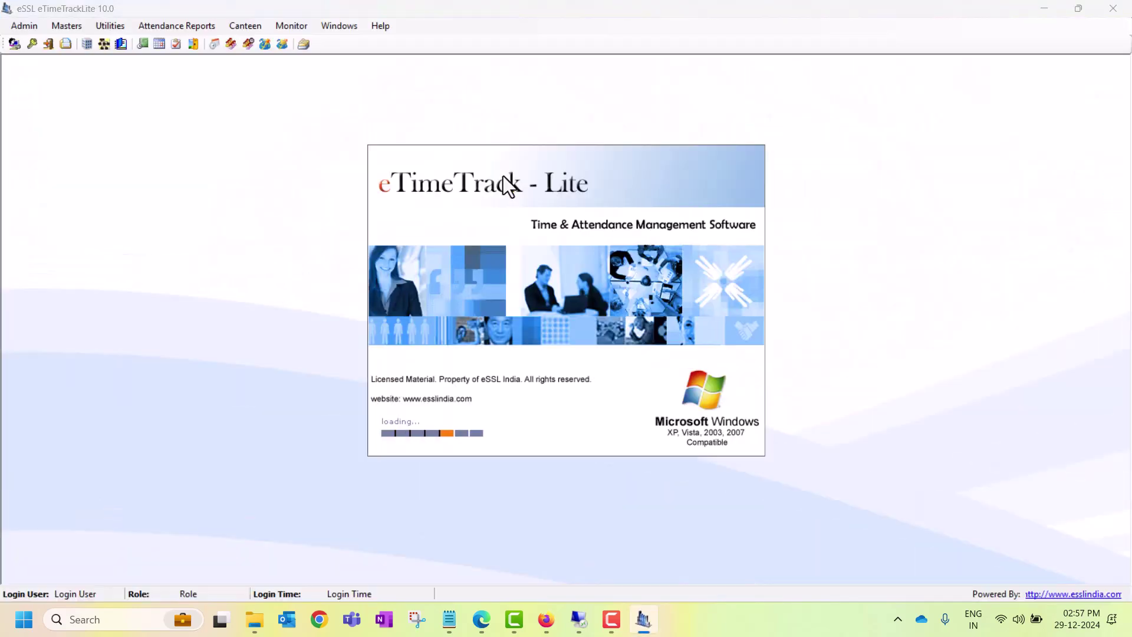
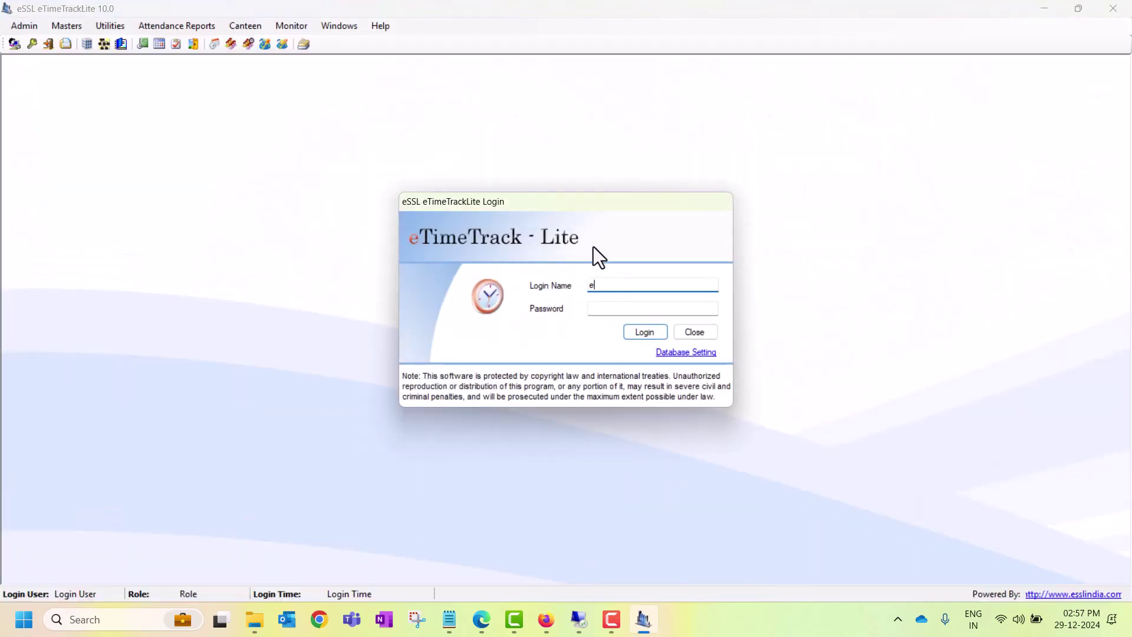
{"action": "key", "text": "Tab"}
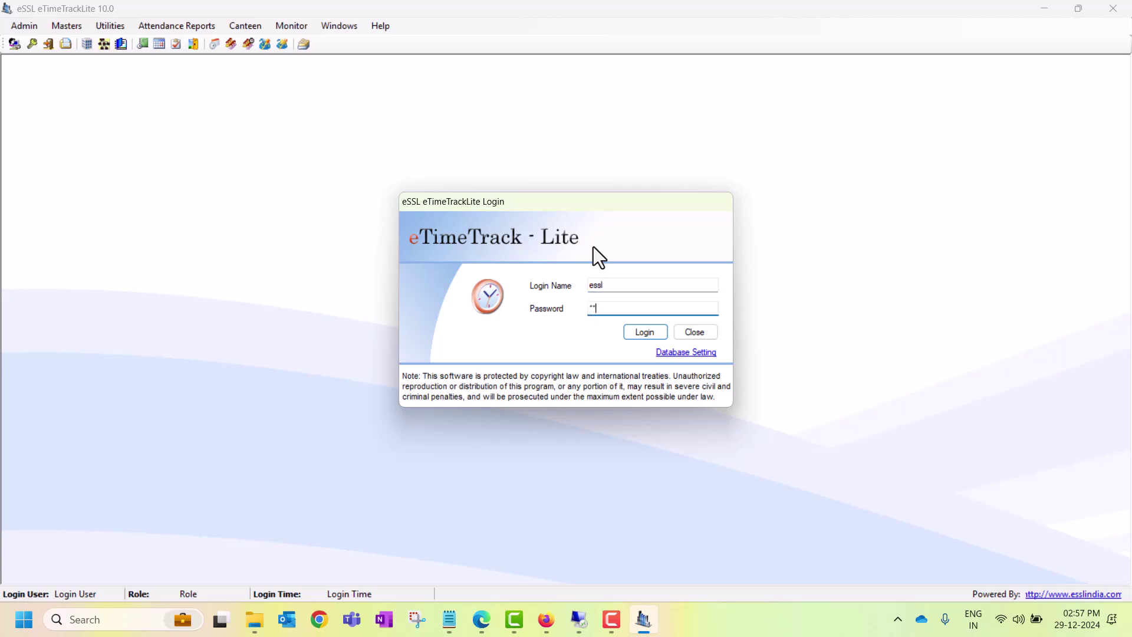
{"action": "key", "text": "Return"}
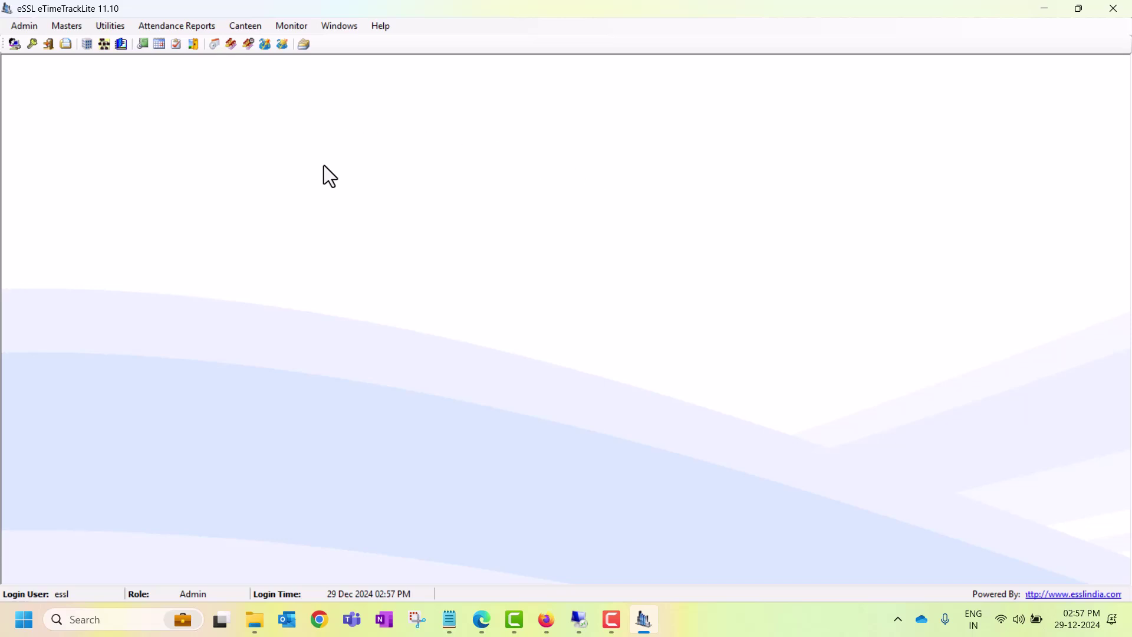
Open Masters > Employees to show the list of working employees
{"action": "left_click", "coordinate": [70, 28]}
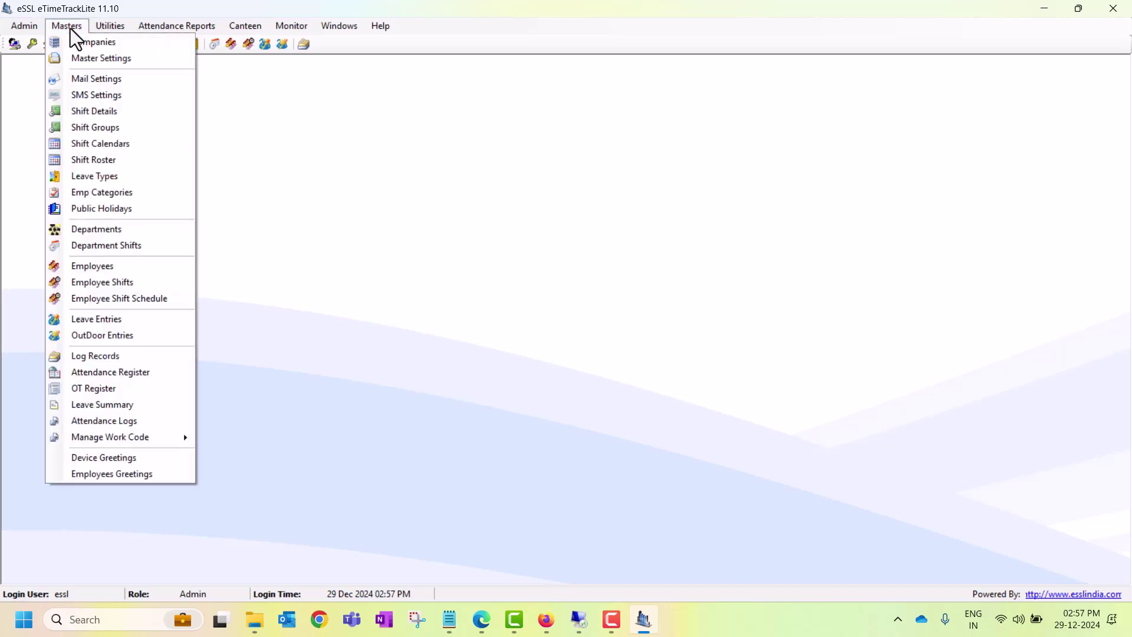
{"action": "left_click", "coordinate": [105, 269]}
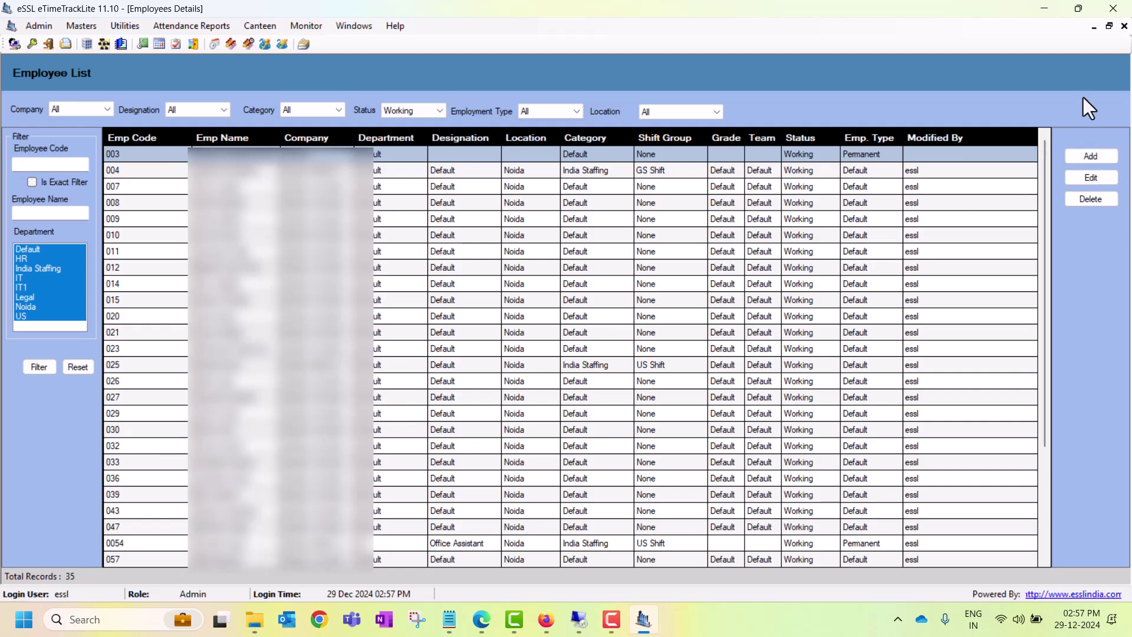
Add a new employee record with name ABC and employee code 011
{"action": "left_click", "coordinate": [1094, 156]}
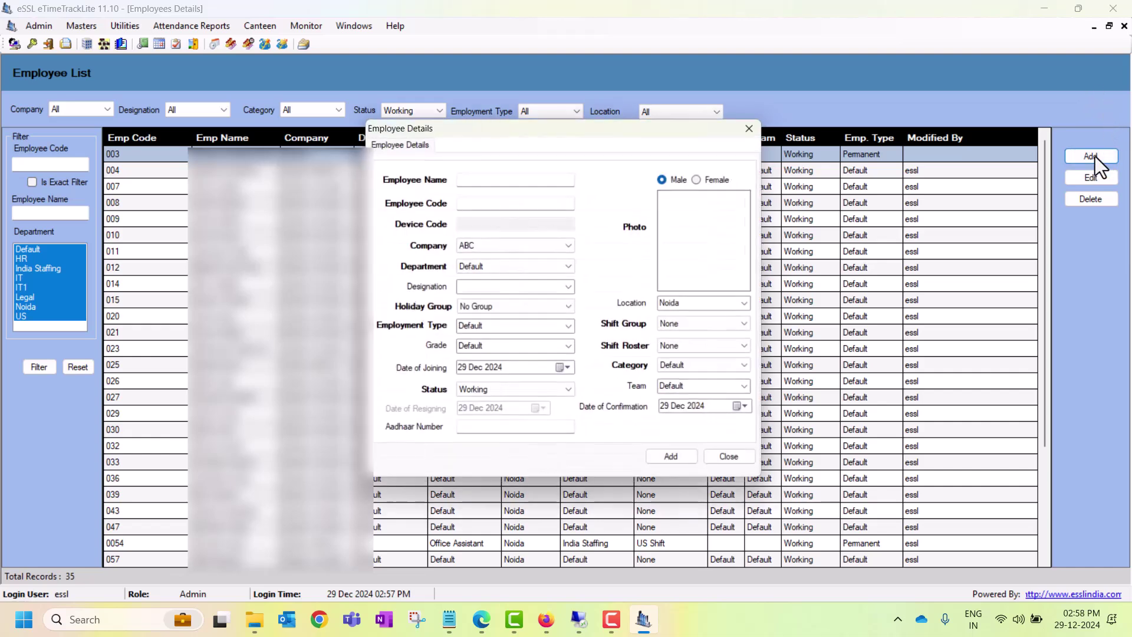
{"action": "left_click", "coordinate": [480, 184]}
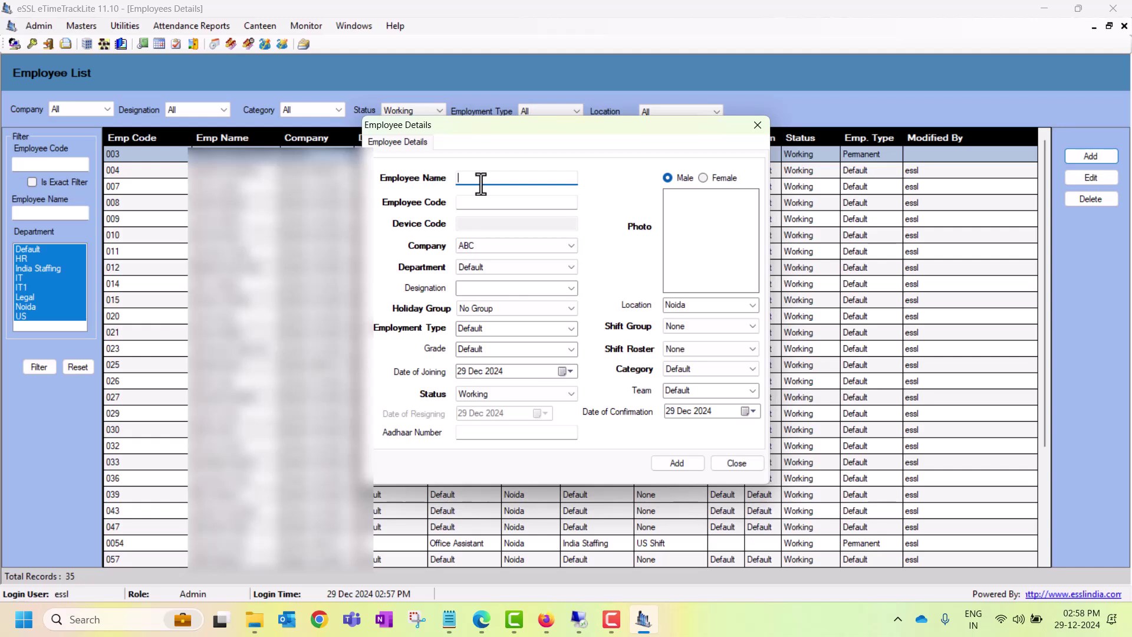
{"action": "type", "text": "ABC"}
{"action": "key", "text": "Tab"}
{"action": "left_click", "coordinate": [483, 206]}
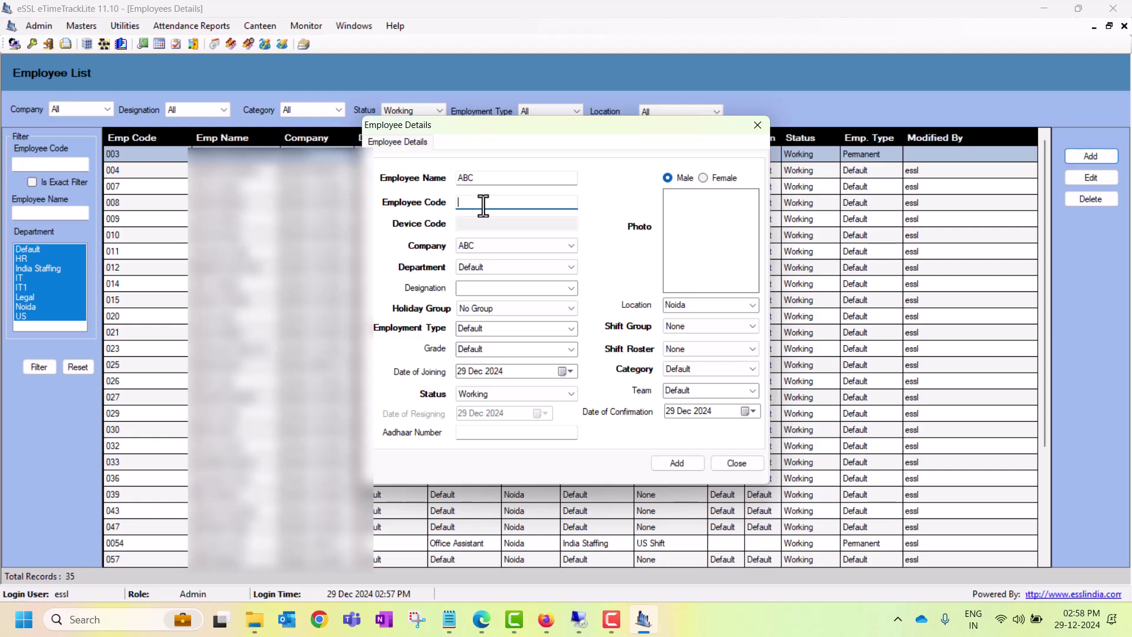
{"action": "type", "text": "011"}
{"action": "key", "text": "Tab"}
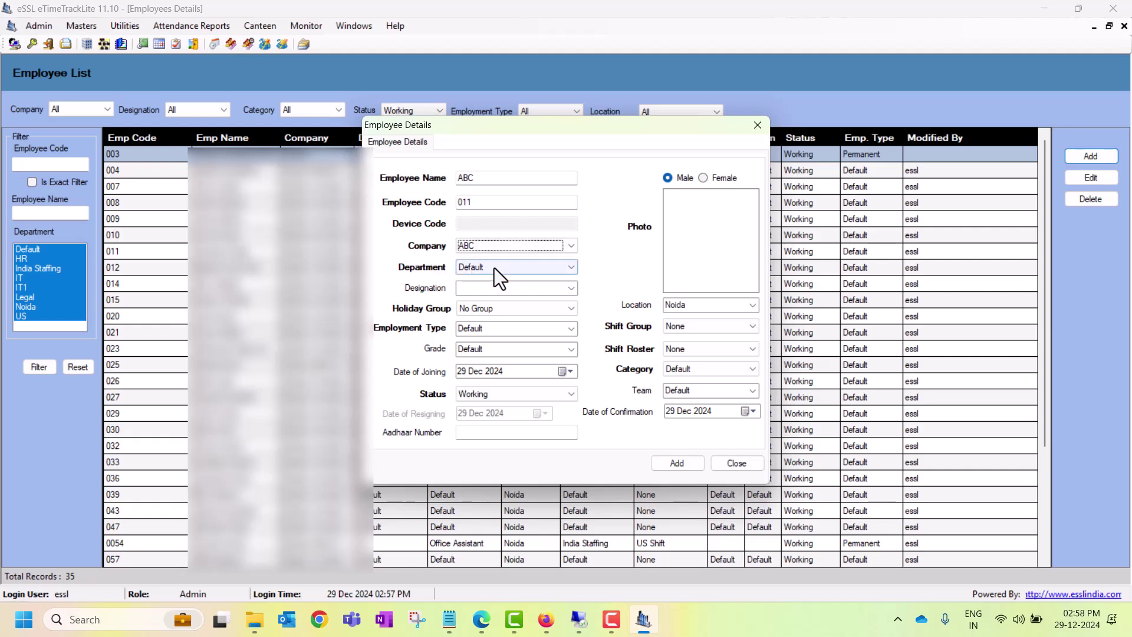
Choose IT from the Department list and enter IT as the designation
{"action": "left_click", "coordinate": [572, 268]}
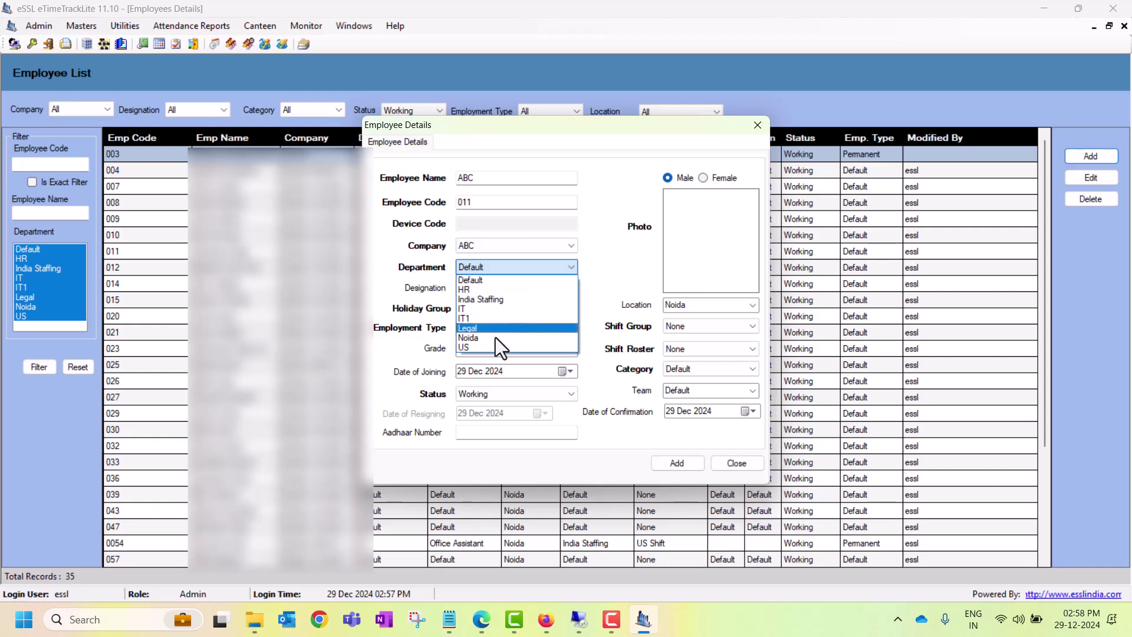
{"action": "left_click", "coordinate": [607, 280]}
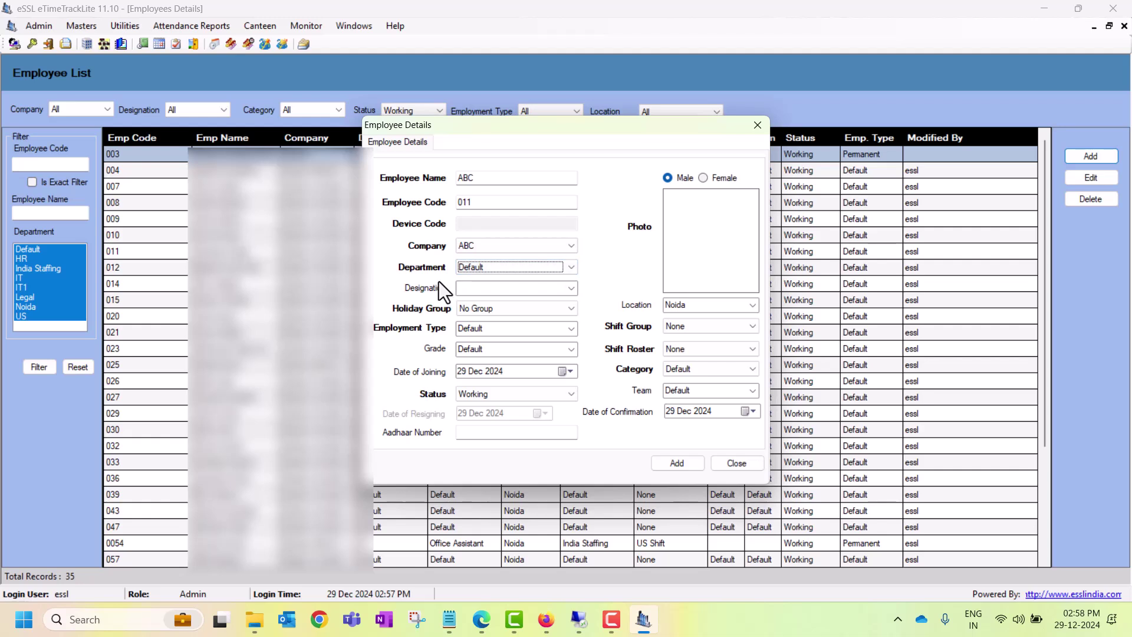
{"action": "left_click", "coordinate": [572, 267]}
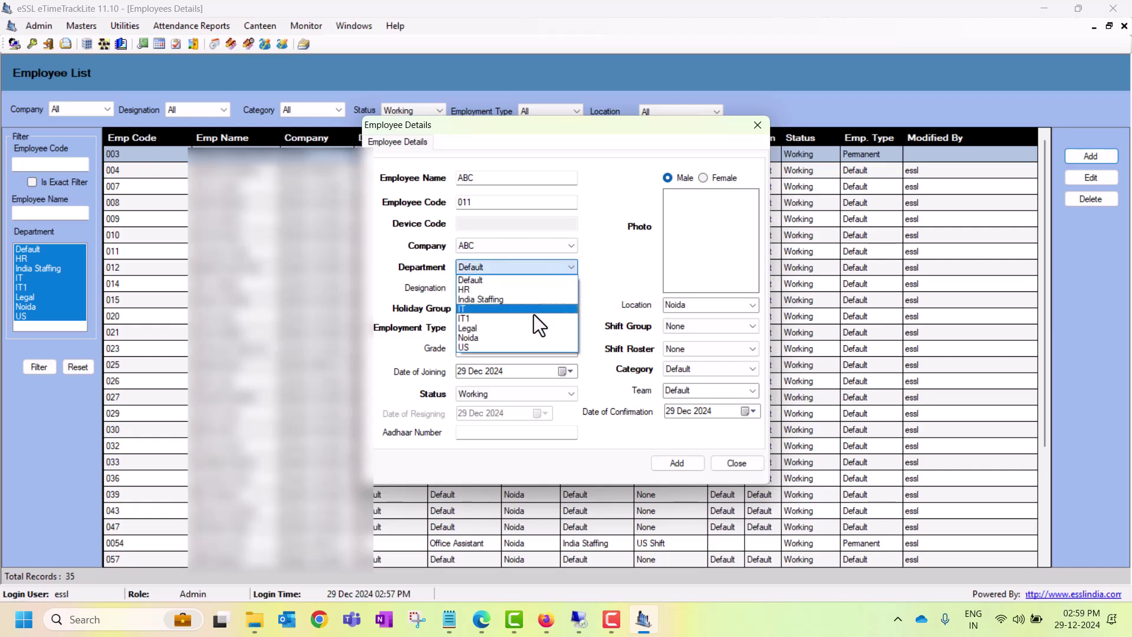
{"action": "left_click", "coordinate": [603, 270]}
{"action": "left_click", "coordinate": [571, 267]}
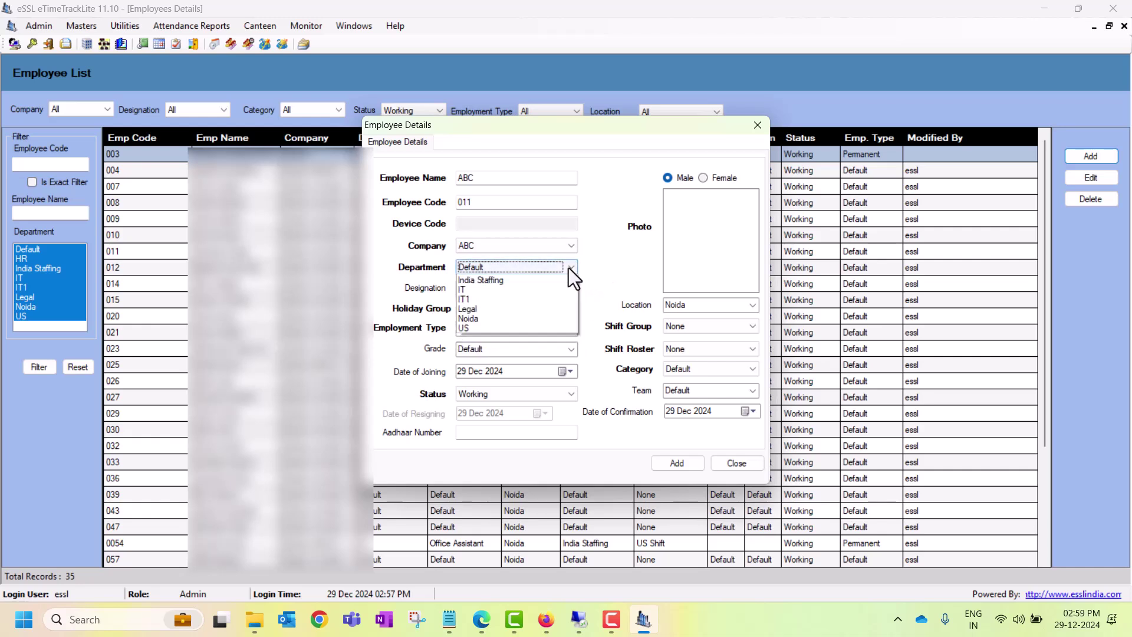
{"action": "left_click", "coordinate": [464, 307]}
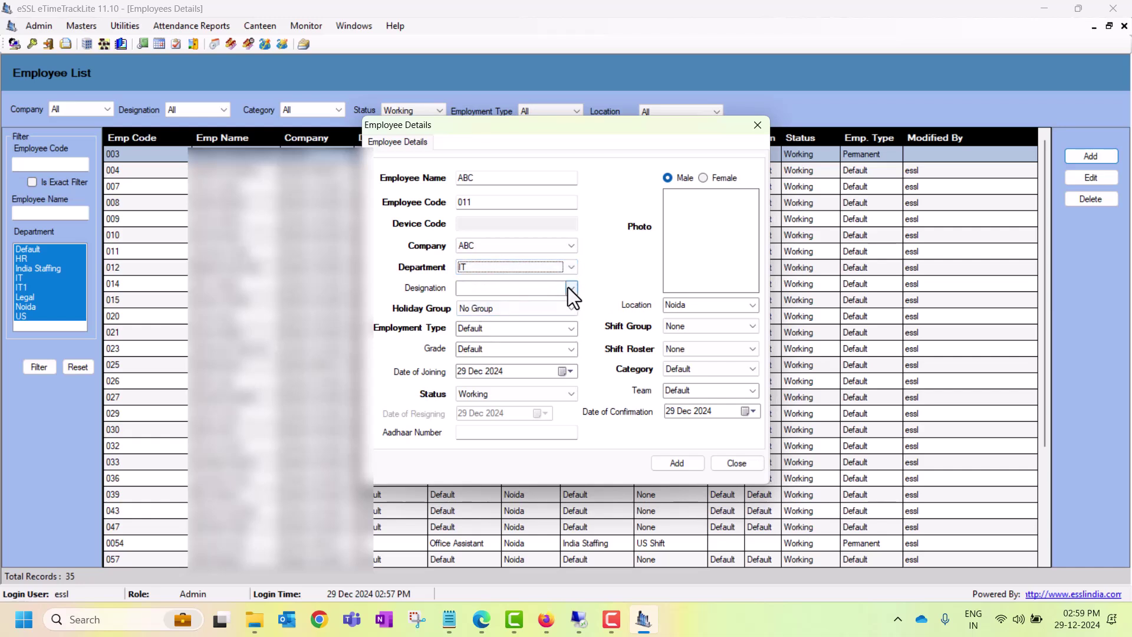
{"action": "left_click", "coordinate": [546, 289]}
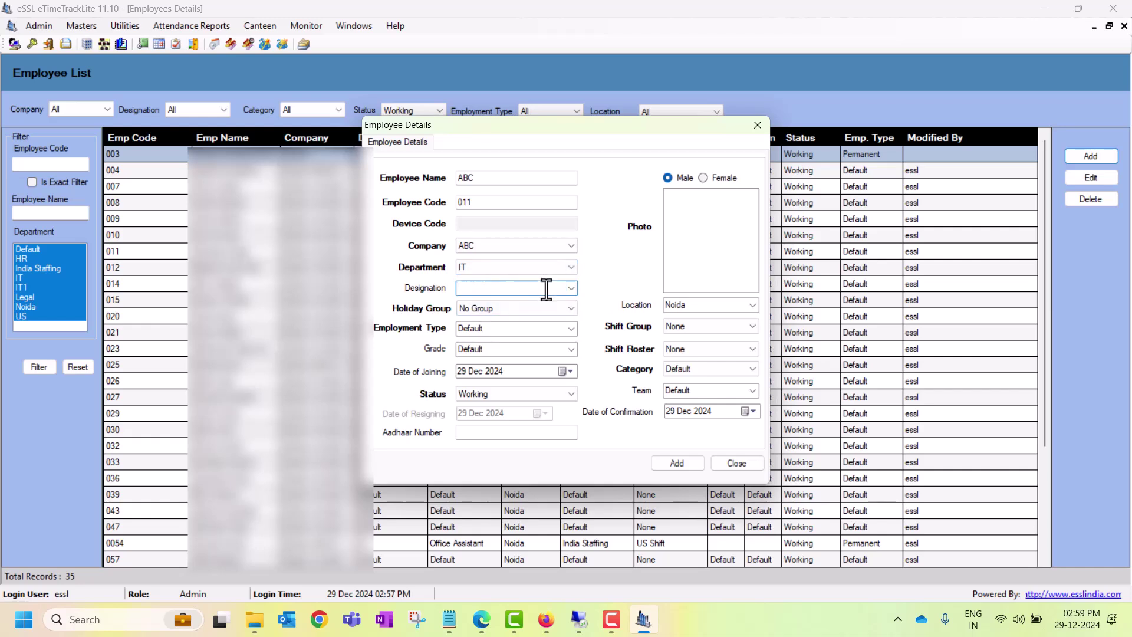
{"action": "type", "text": "IT"}
{"action": "key", "text": "BackSpace"}
{"action": "key", "text": "BackSpace"}
{"action": "type", "text": "T"}
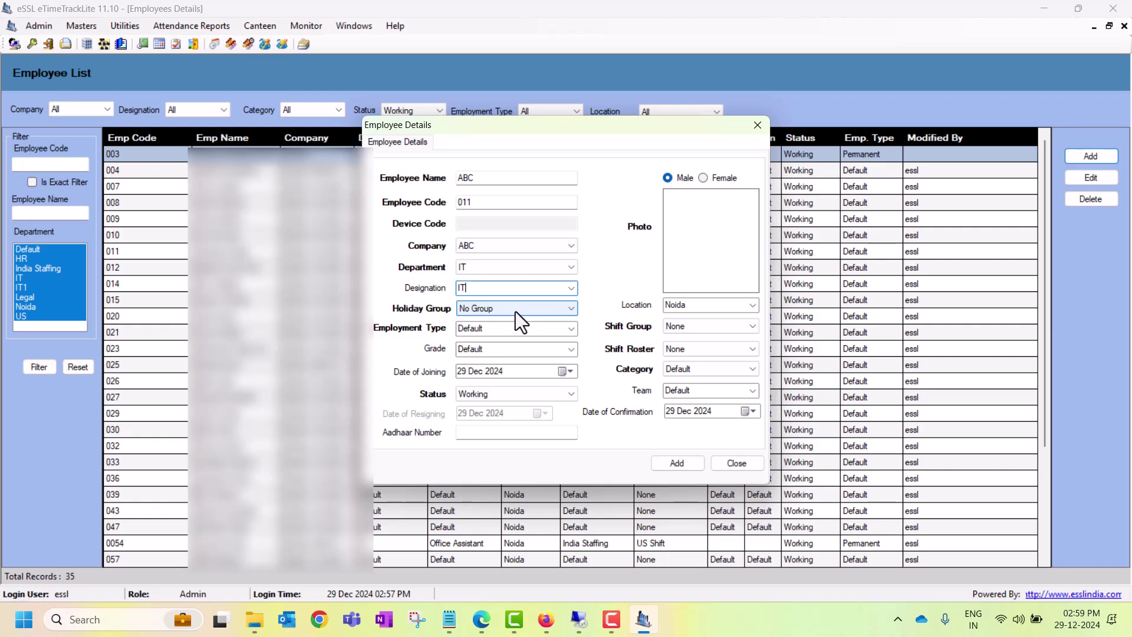
Keep employment type Default, clear the Grade field, and show the Status choices
{"action": "left_click", "coordinate": [566, 326]}
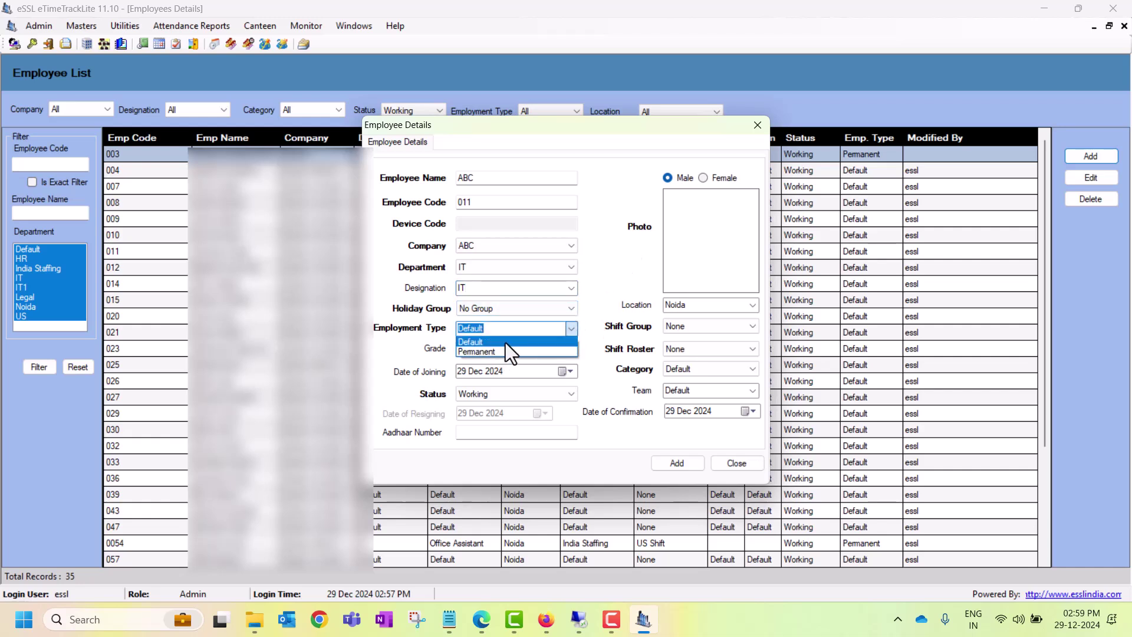
{"action": "left_click", "coordinate": [505, 343]}
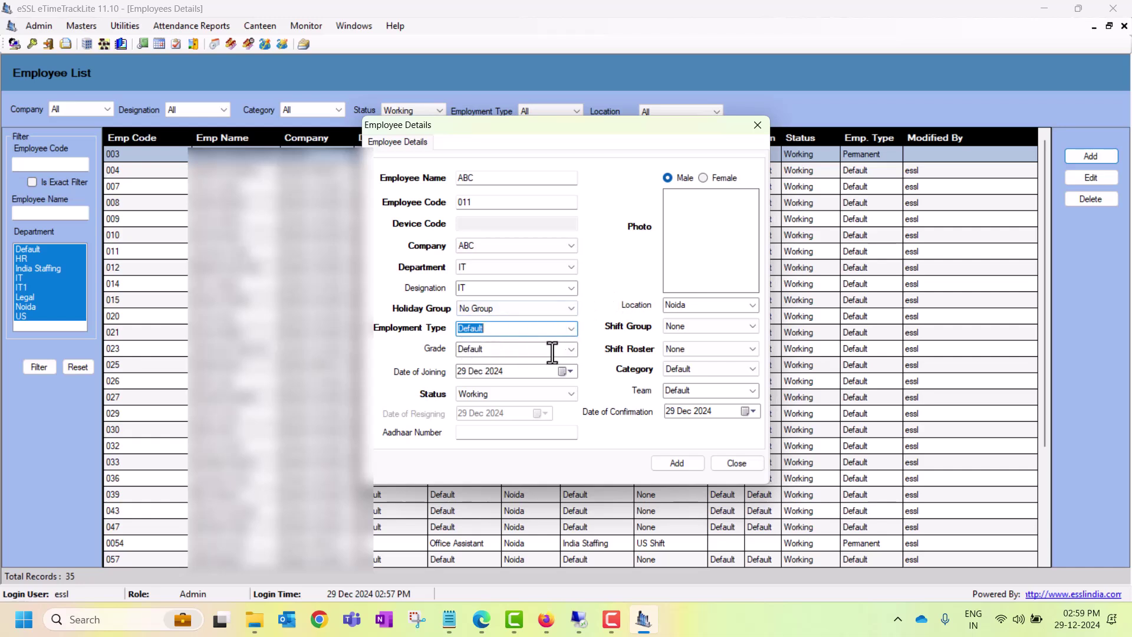
{"action": "left_click", "coordinate": [573, 349]}
{"action": "left_click", "coordinate": [594, 353]}
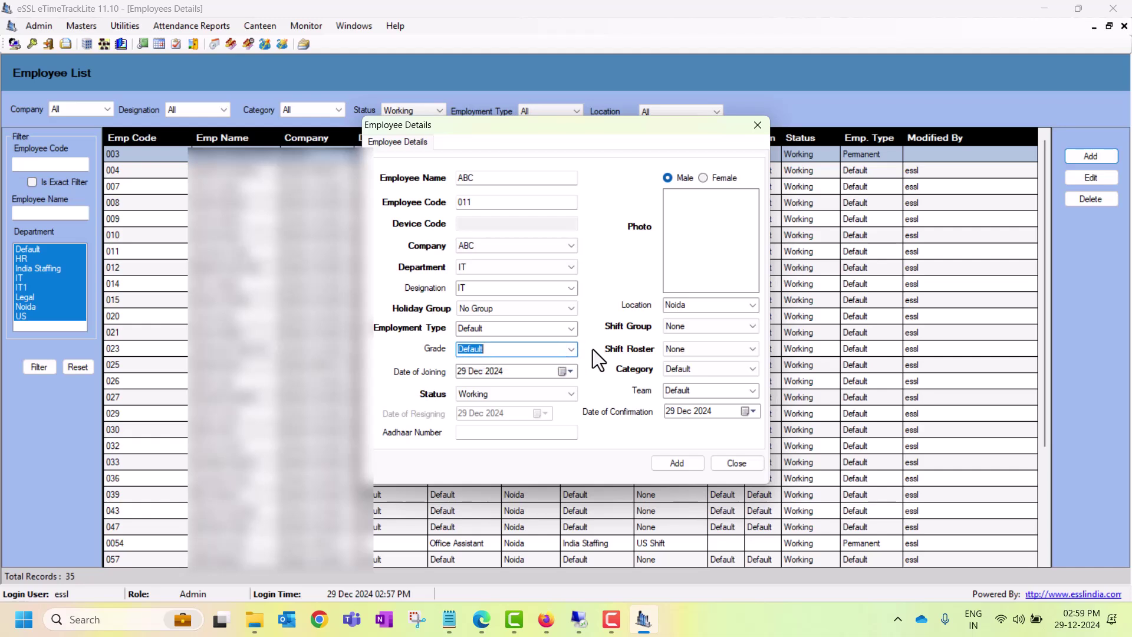
{"action": "type", "text": "Staf"}
{"action": "key", "text": "BackSpace"}
{"action": "key", "text": "BackSpace"}
{"action": "key", "text": "BackSpace"}
{"action": "key", "text": "BackSpace"}
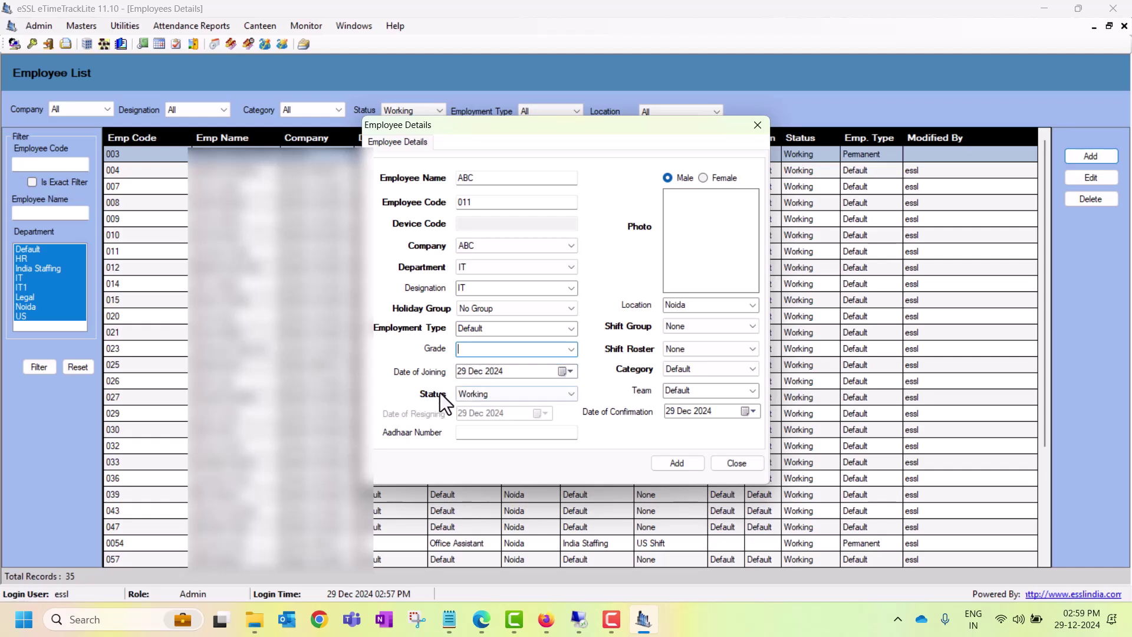
{"action": "left_click", "coordinate": [558, 396]}
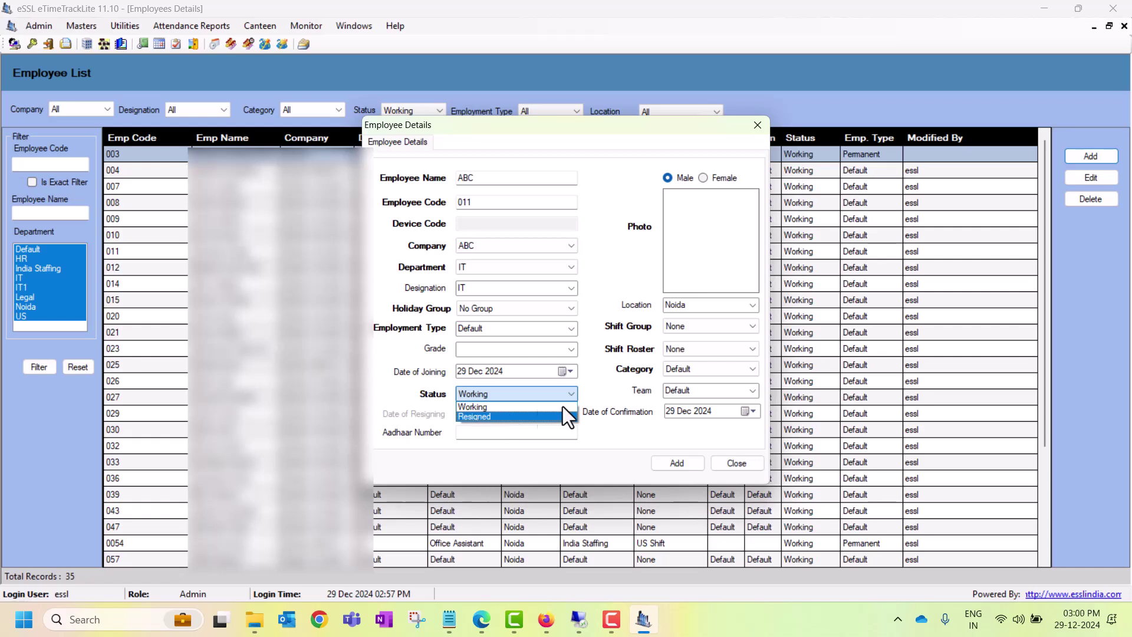
{"action": "left_click", "coordinate": [603, 392]}
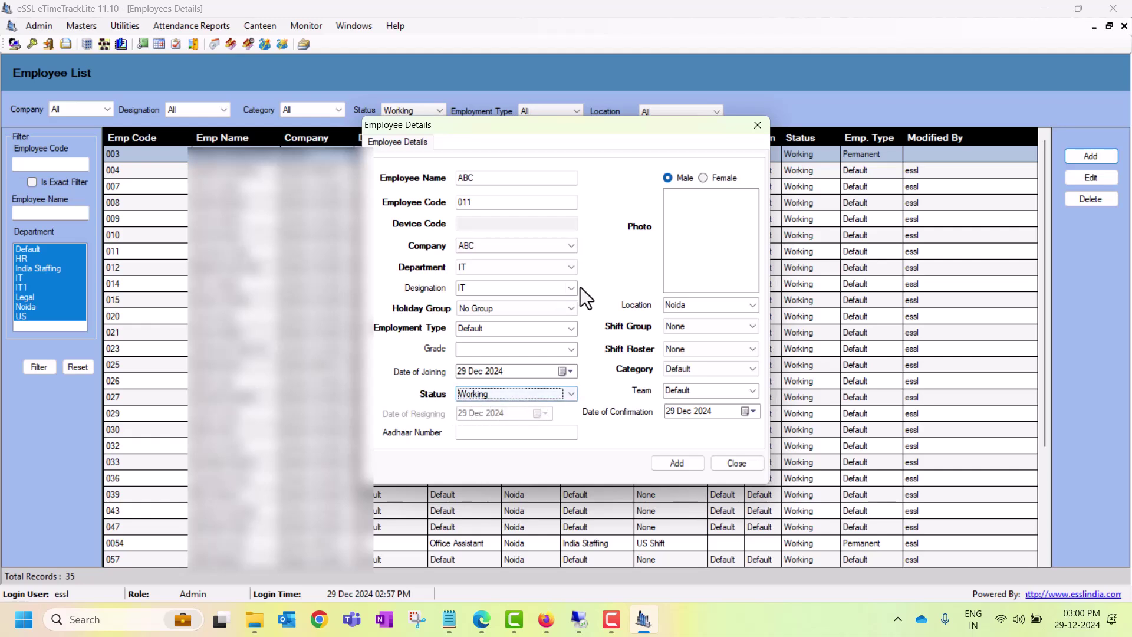
{"action": "left_click", "coordinate": [480, 433]}
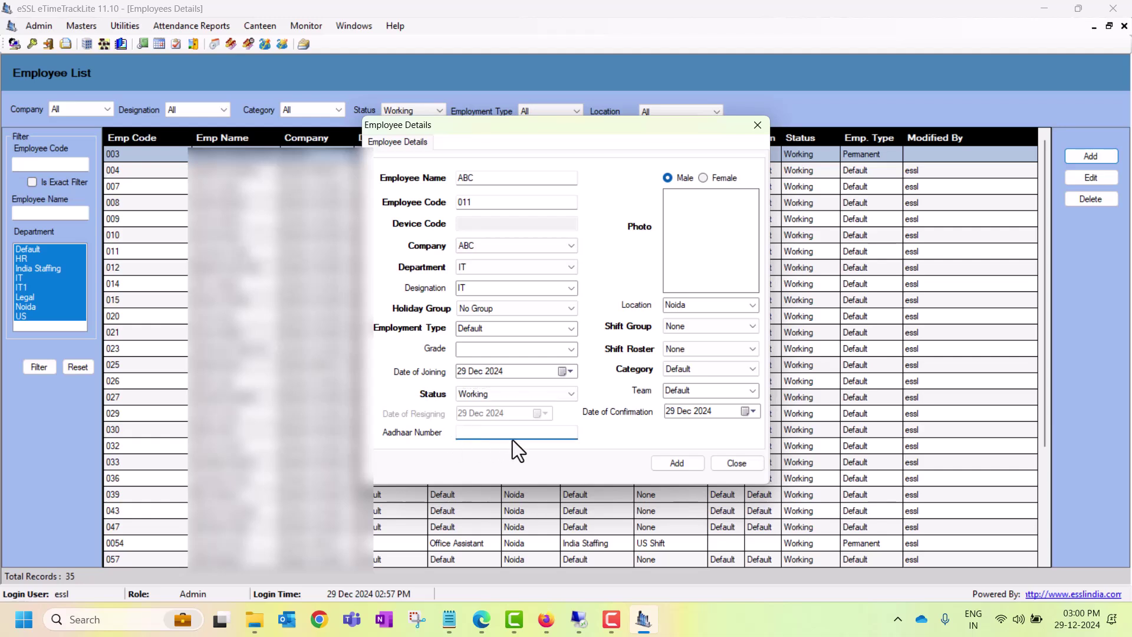
{"action": "left_click", "coordinate": [668, 180]}
{"action": "key", "text": "Return"}
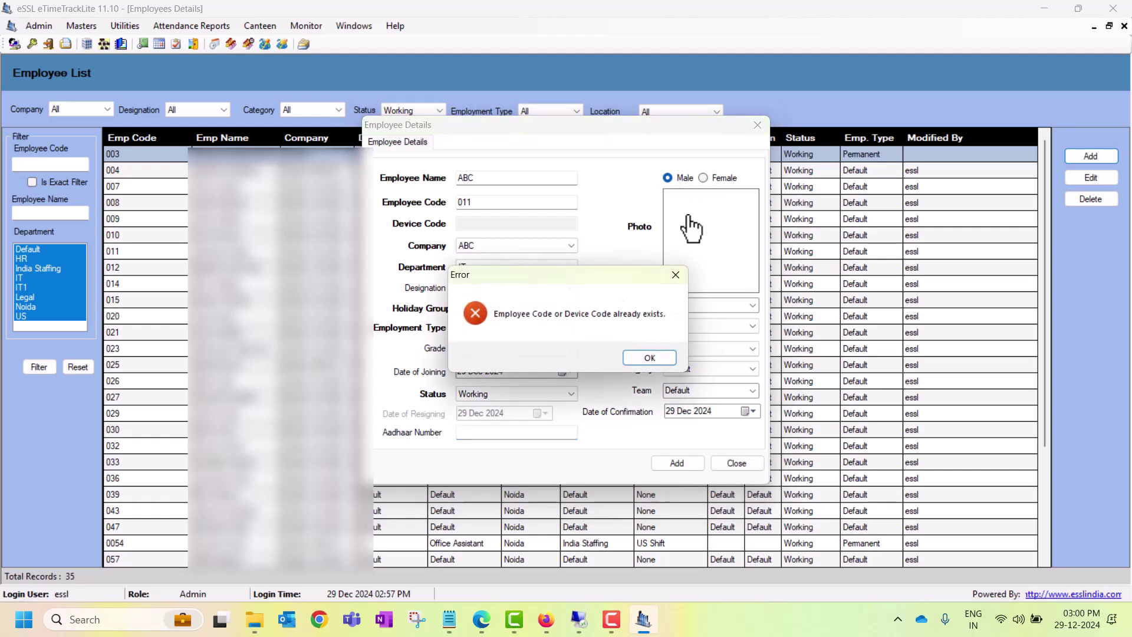
{"action": "left_click", "coordinate": [681, 278]}
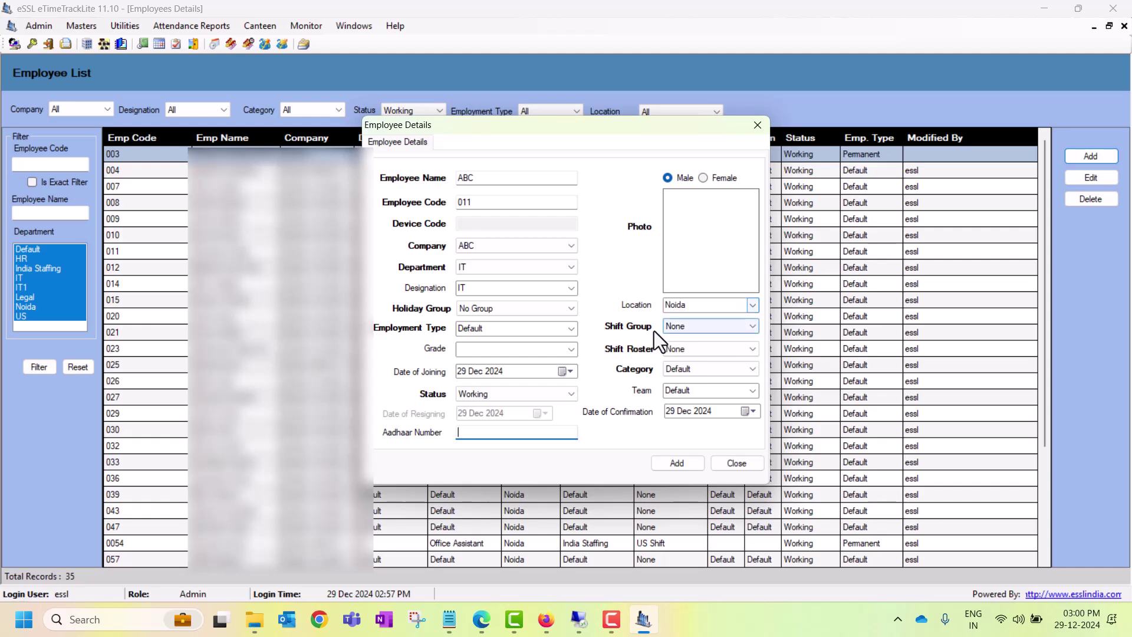
Select FS Shift as the shift group, leaving the category at Default
{"action": "left_click", "coordinate": [752, 329]}
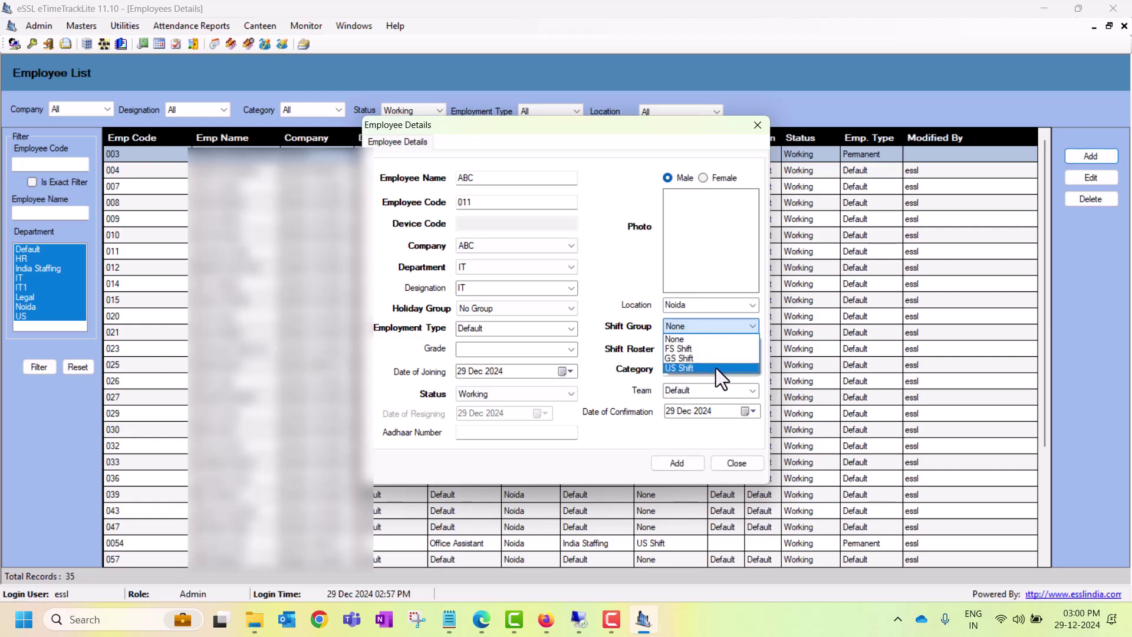
{"action": "left_click", "coordinate": [702, 351]}
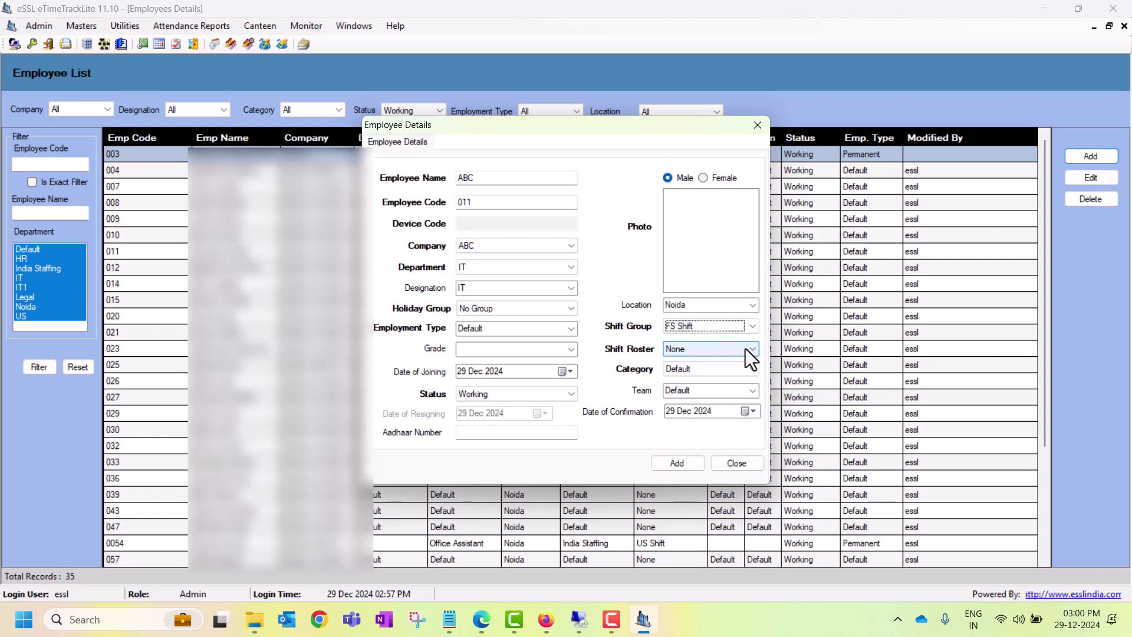
{"action": "left_click", "coordinate": [740, 371]}
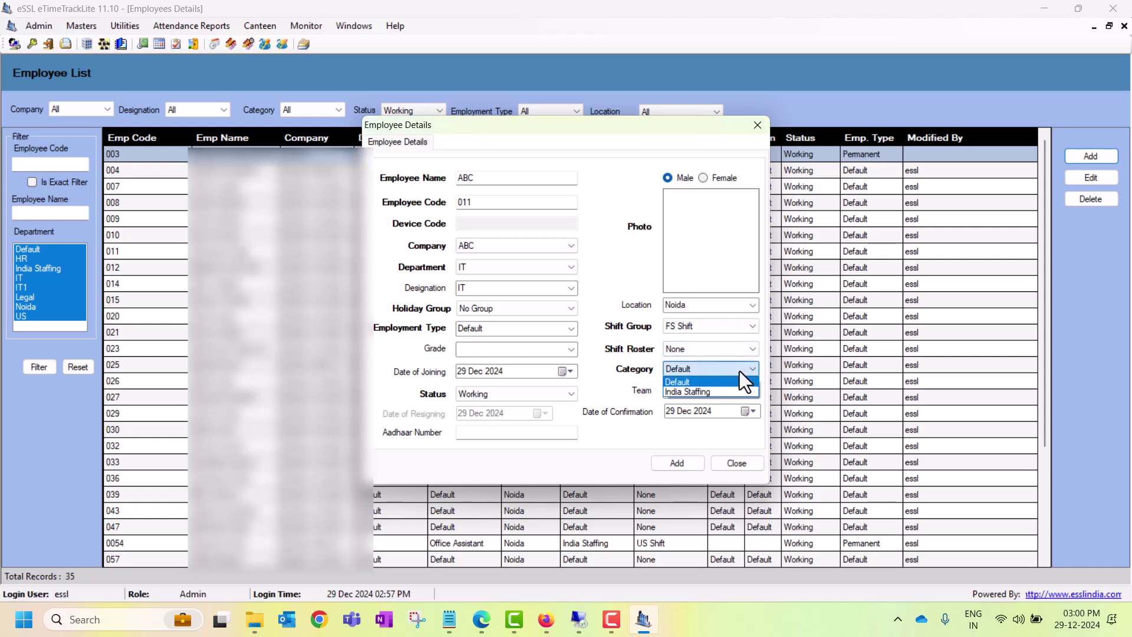
{"action": "left_click", "coordinate": [633, 340]}
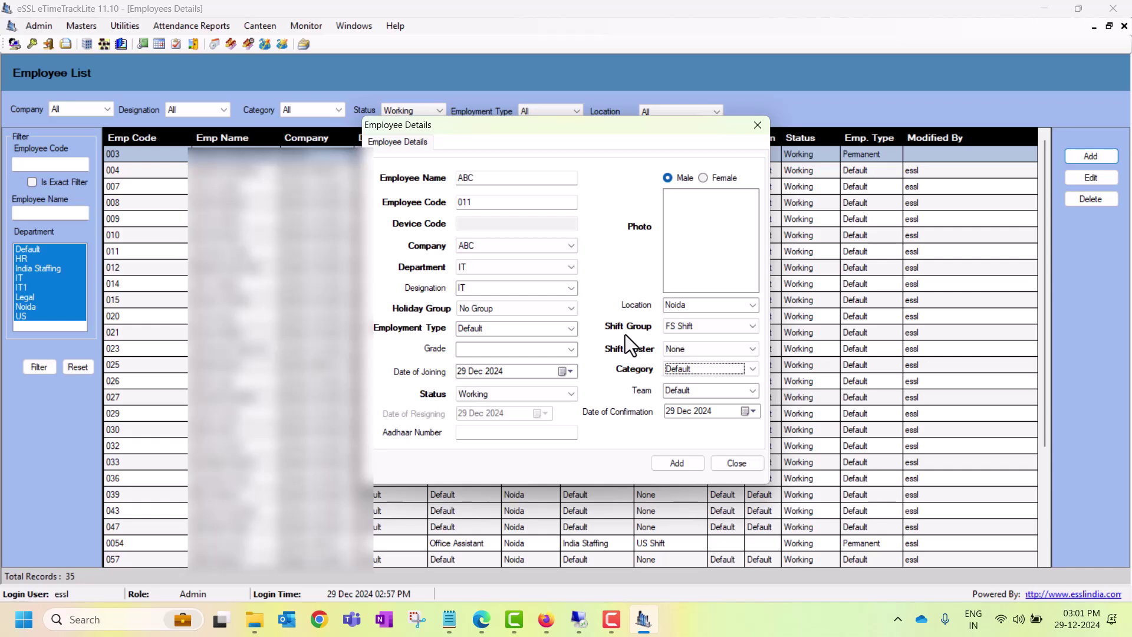
Keep the team at Default and set the confirmation date to 29 Jun 2025
{"action": "left_click", "coordinate": [757, 396]}
{"action": "left_click", "coordinate": [634, 377]}
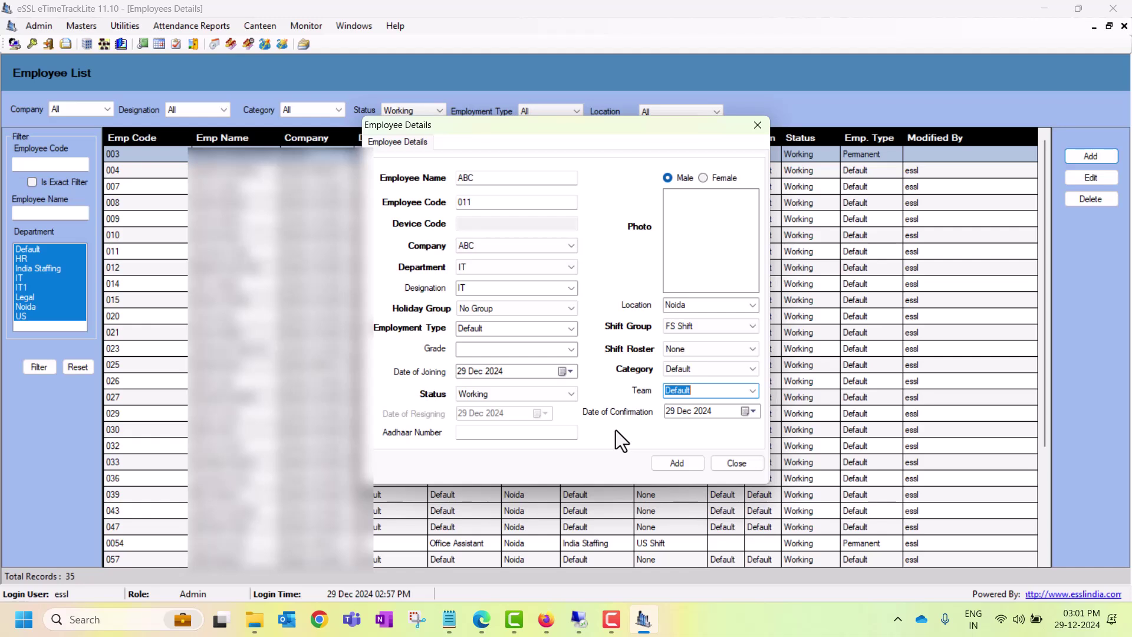
{"action": "left_click", "coordinate": [745, 411]}
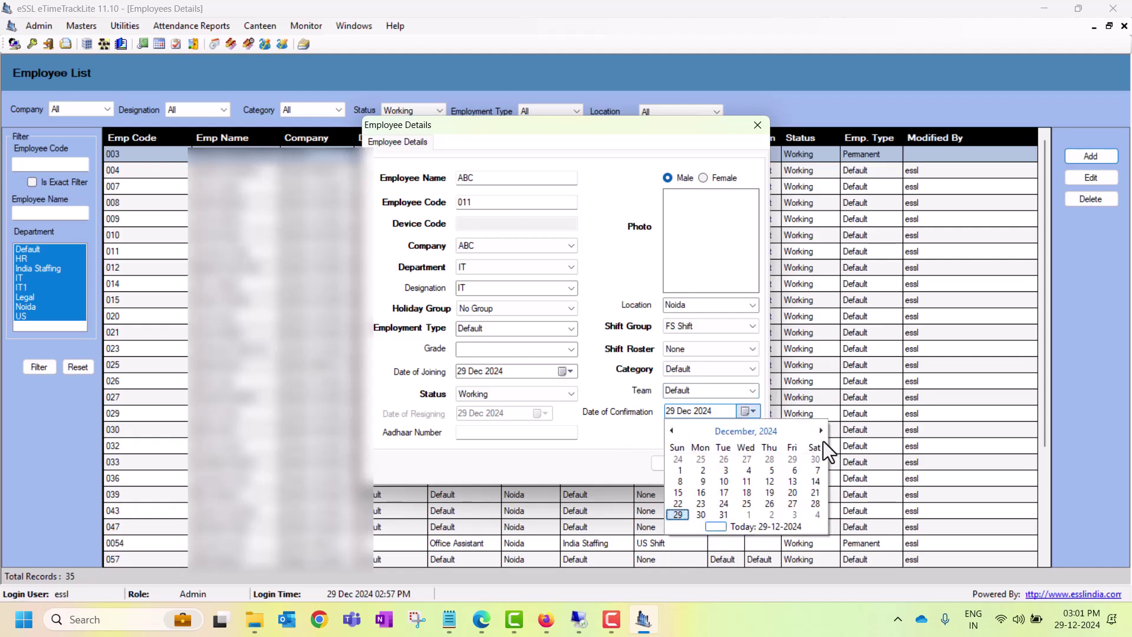
{"action": "left_click", "coordinate": [822, 431]}
{"action": "left_click", "coordinate": [822, 432]}
{"action": "left_click", "coordinate": [822, 432]}
{"action": "left_click", "coordinate": [822, 432]}
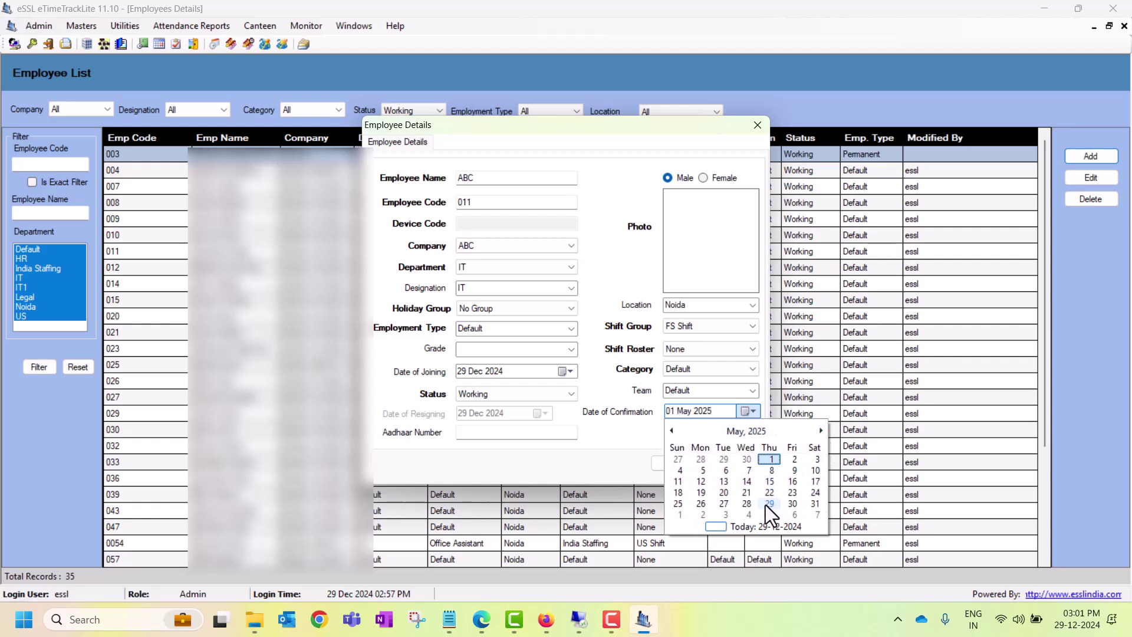
{"action": "left_click", "coordinate": [822, 431]}
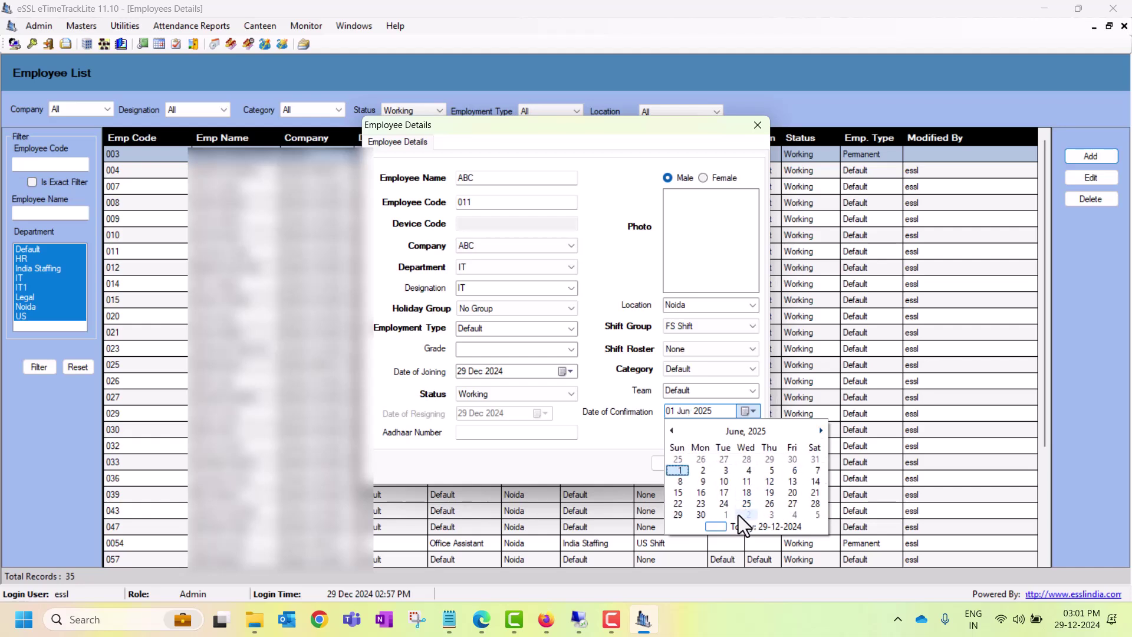
{"action": "left_click", "coordinate": [679, 514]}
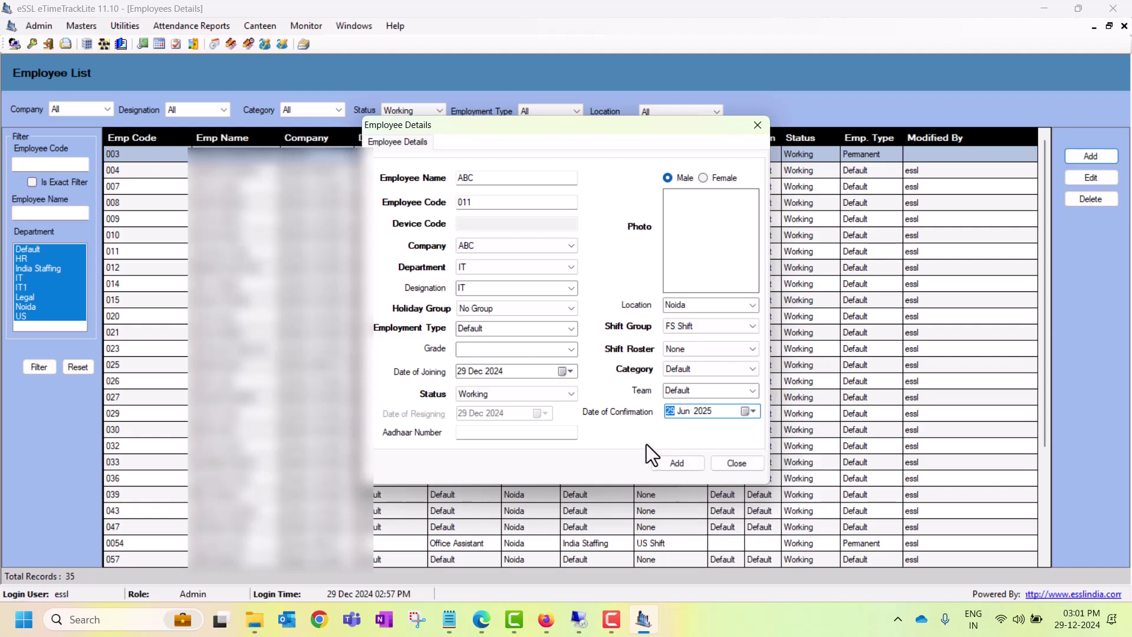
Try saving, dismiss the duplicate-code error, and clear the rejected employee code 011
{"action": "left_click", "coordinate": [680, 463]}
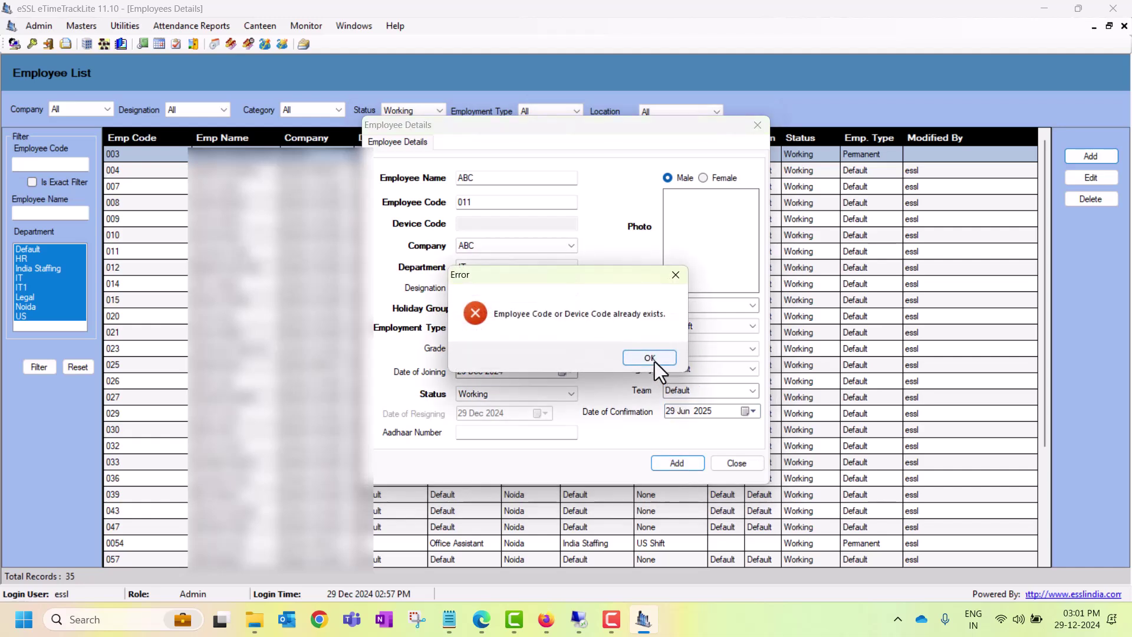
{"action": "left_click", "coordinate": [653, 360]}
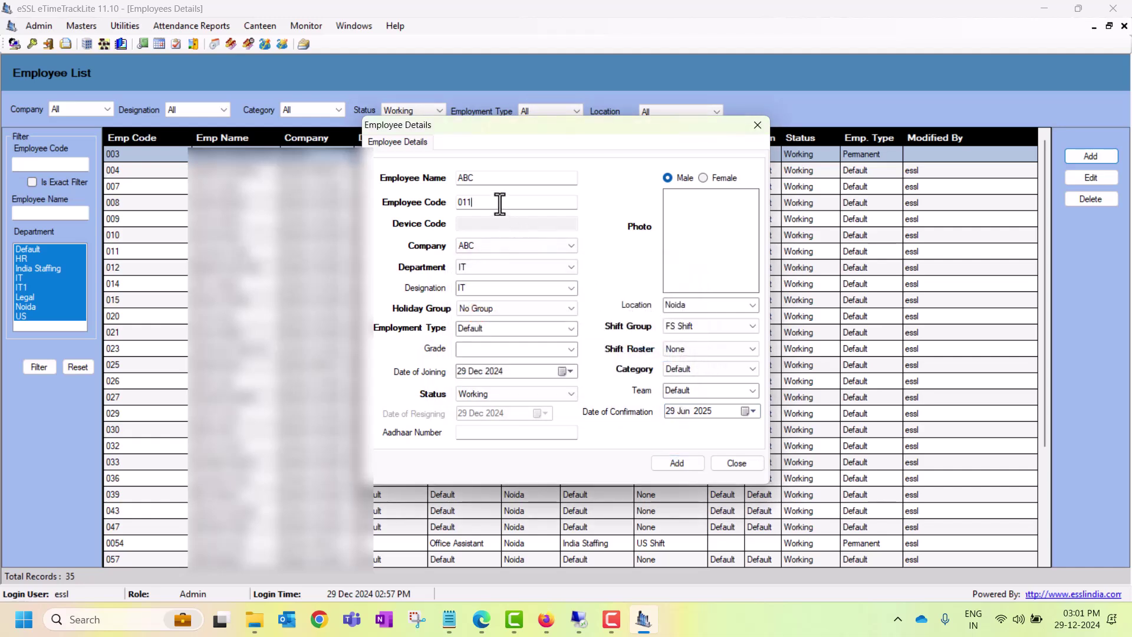
{"action": "left_click", "coordinate": [499, 202]}
{"action": "key", "text": "BackSpace"}
{"action": "key", "text": "BackSpace"}
{"action": "key", "text": "BackSpace"}
{"action": "type", "text": "10000"}
{"action": "key", "text": "BackSpace"}
{"action": "key", "text": "BackSpace"}
{"action": "key", "text": "BackSpace"}
{"action": "key", "text": "BackSpace"}
{"action": "key", "text": "BackSpace"}
{"action": "type", "text": "2"}
{"action": "type", "text": "000"}
{"action": "key", "text": "BackSpace"}
{"action": "type", "text": "1"}
Retry after code 2001 is rejected, then save the employee with code ABC01
{"action": "left_click", "coordinate": [690, 469]}
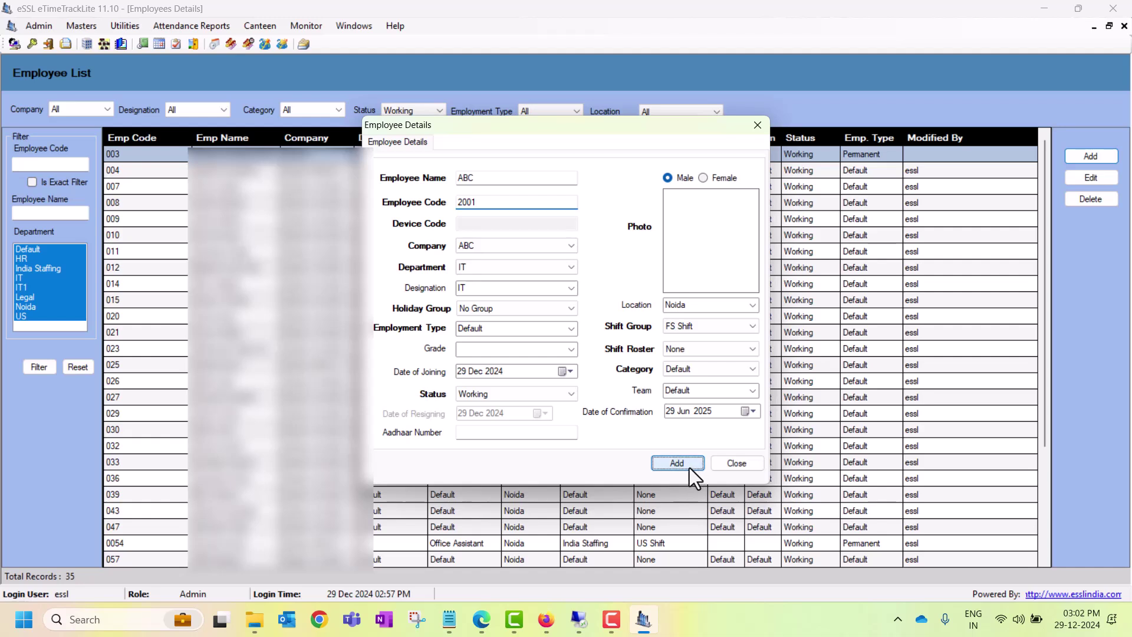
{"action": "left_click", "coordinate": [660, 359]}
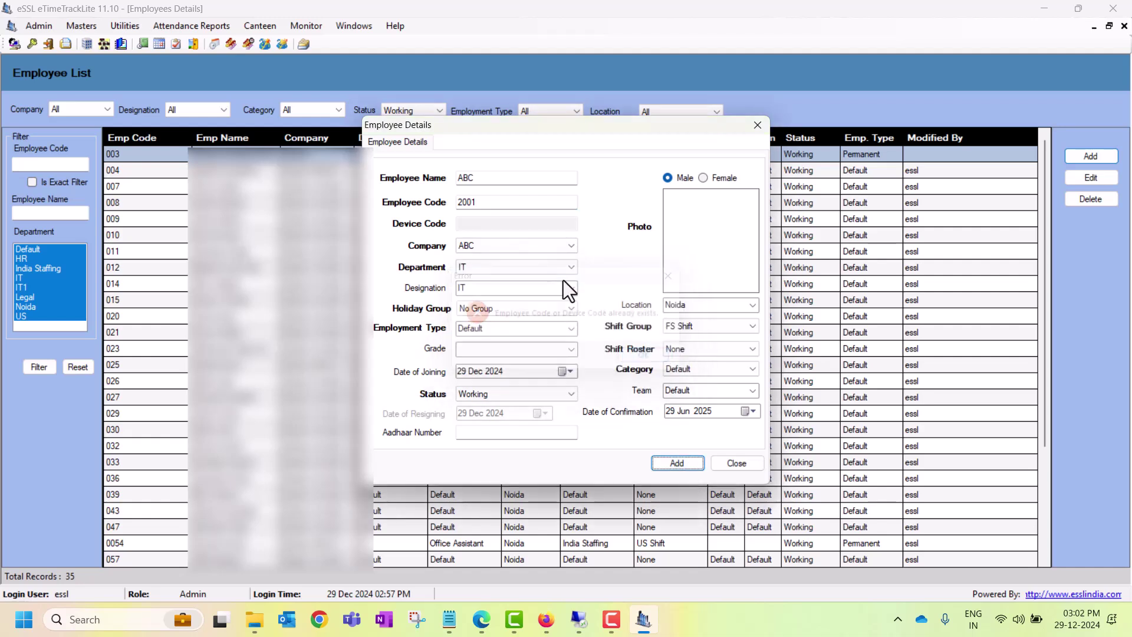
{"action": "left_click", "coordinate": [513, 202]}
{"action": "key", "text": "BackSpace"}
{"action": "key", "text": "BackSpace"}
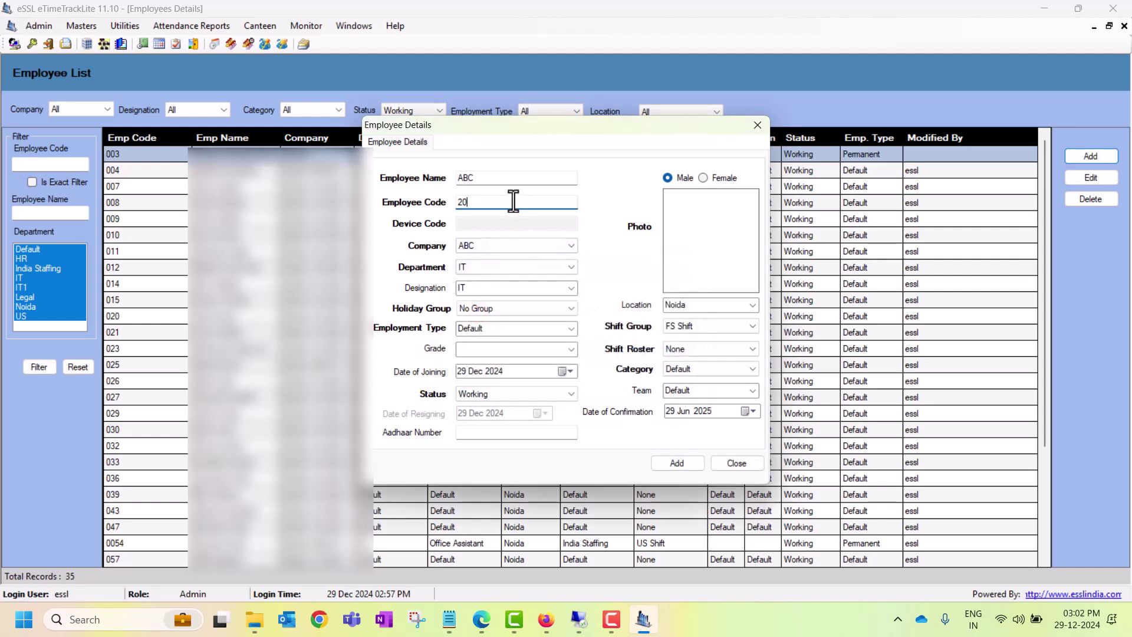
{"action": "key", "text": "BackSpace"}
{"action": "key", "text": "BackSpace"}
{"action": "type", "text": "A"}
{"action": "type", "text": "BC01"}
{"action": "left_click", "coordinate": [675, 461]}
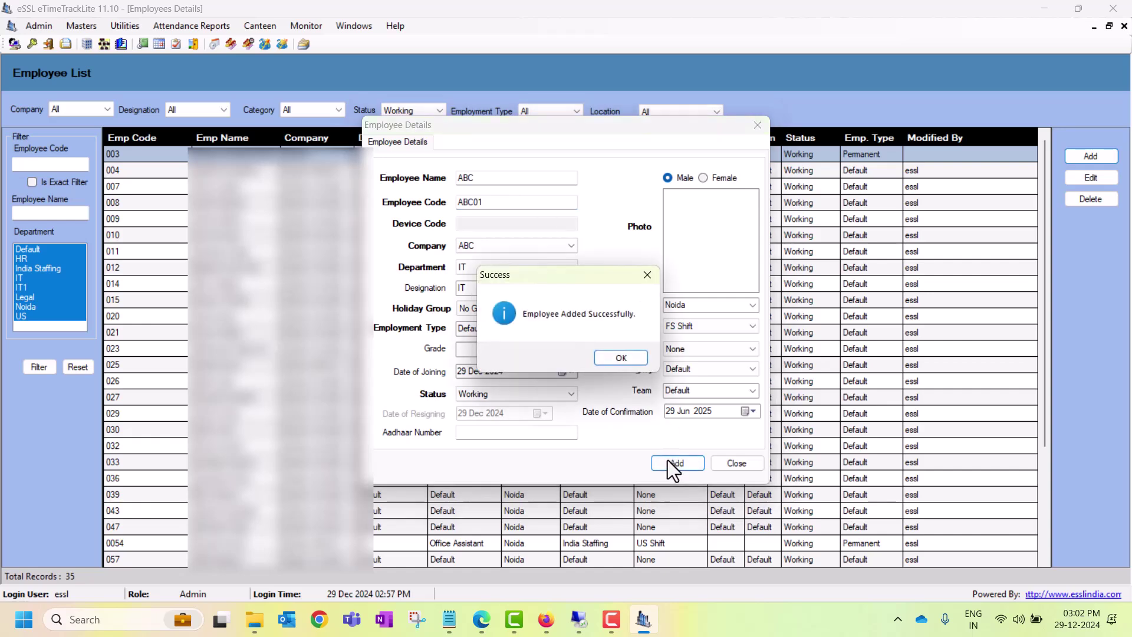
Acknowledge the success message and open the ABC01 row with Edit
{"action": "left_click", "coordinate": [636, 360]}
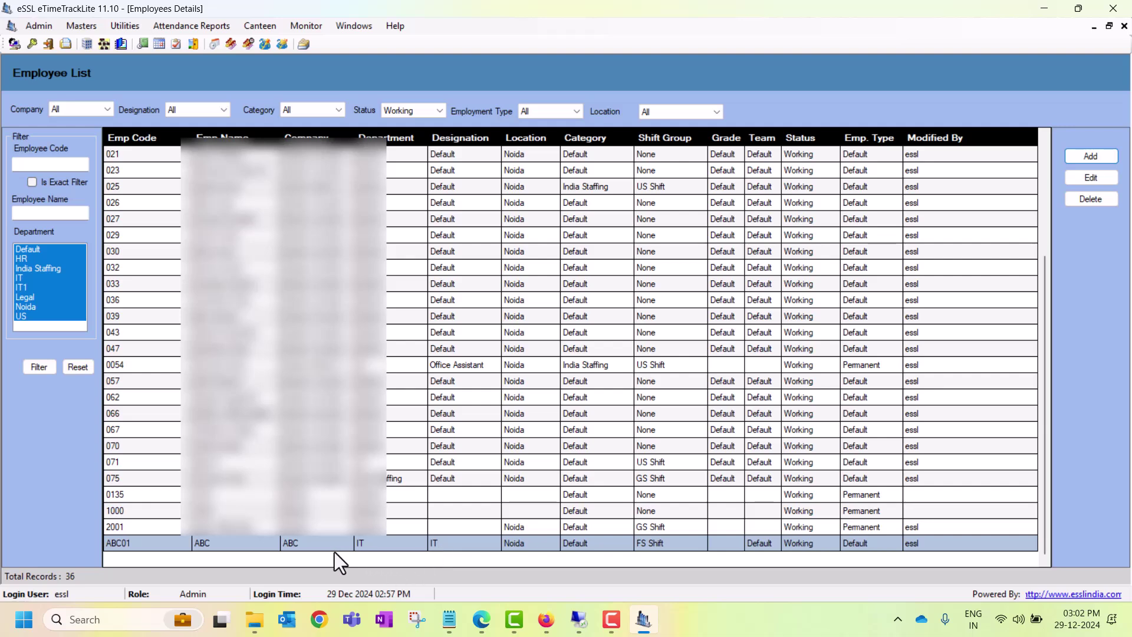
{"action": "left_click", "coordinate": [1087, 175]}
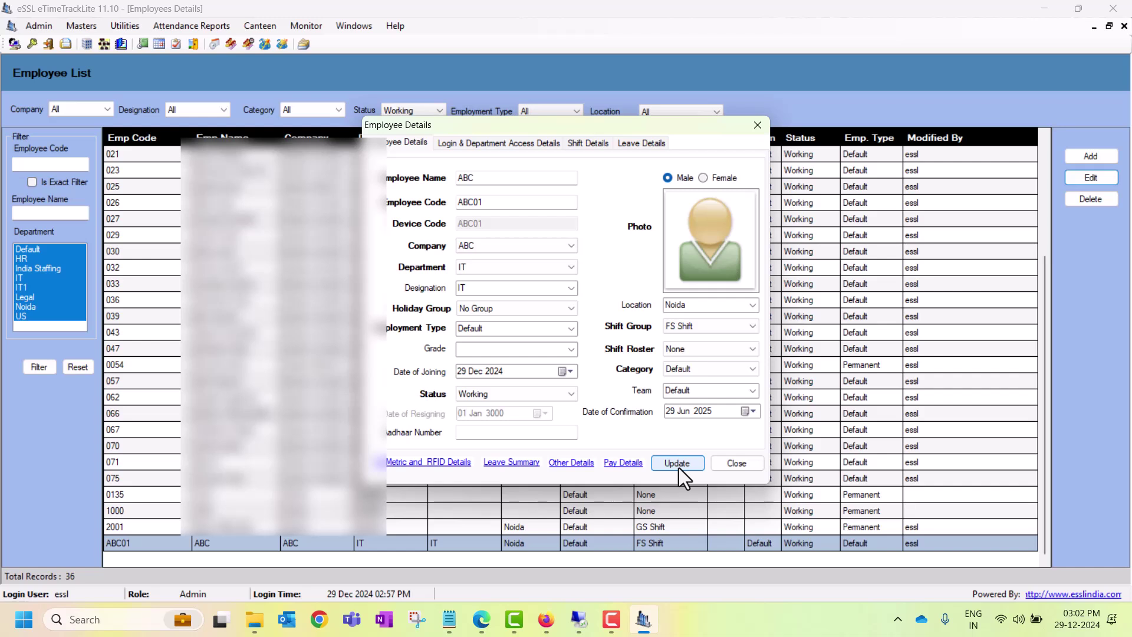
{"action": "left_click", "coordinate": [478, 146]}
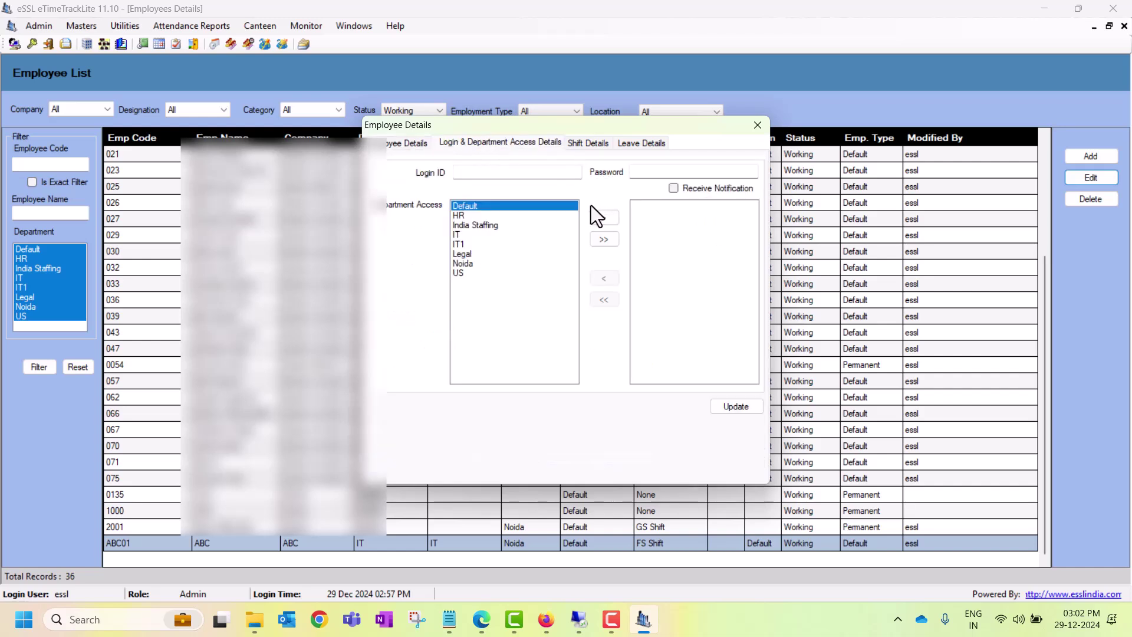
{"action": "left_click", "coordinate": [586, 145]}
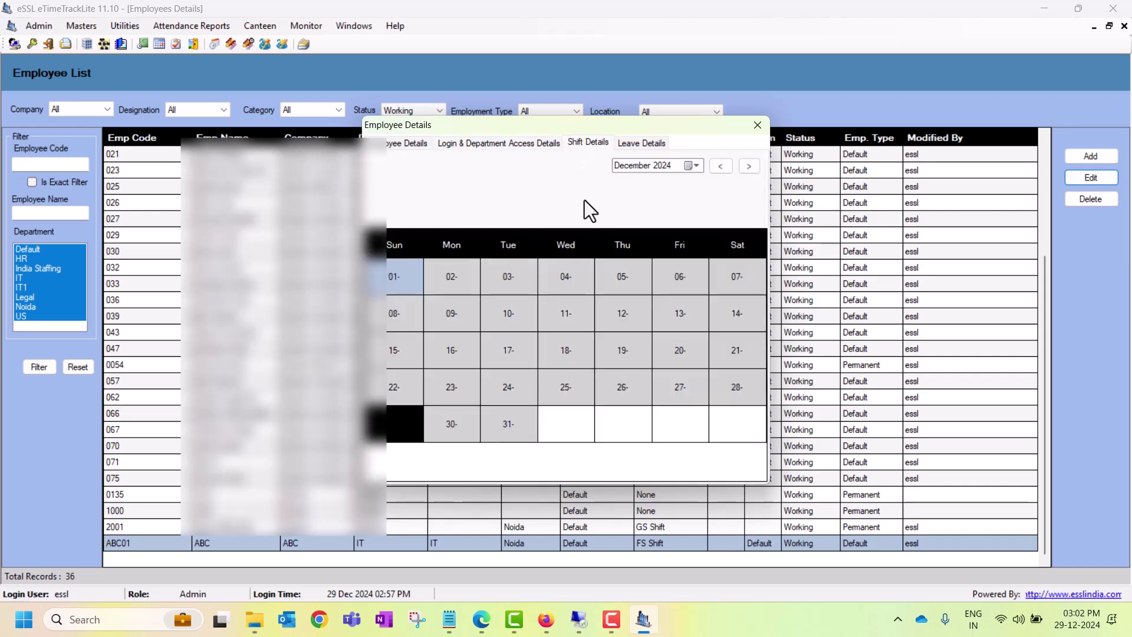
{"action": "left_click", "coordinate": [631, 146]}
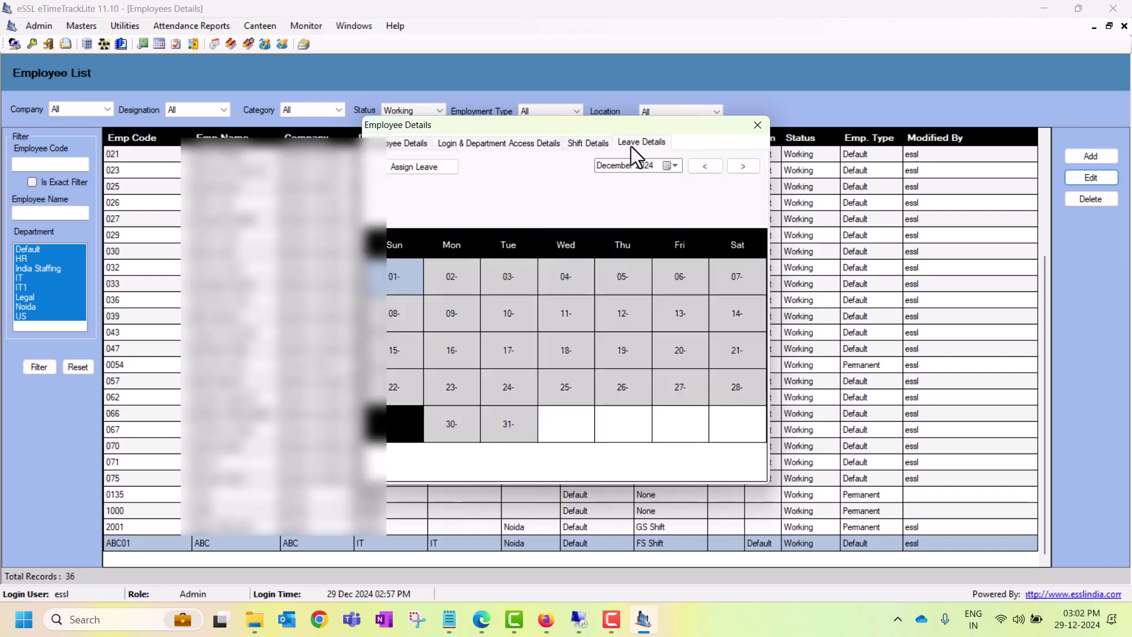
{"action": "left_click", "coordinate": [407, 147]}
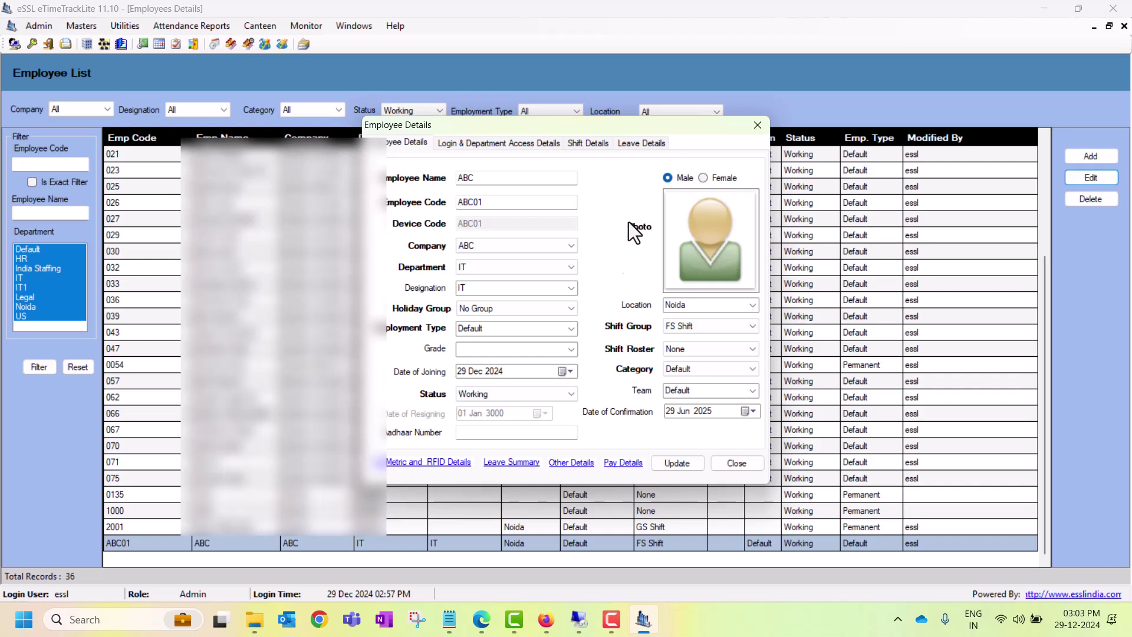
Update ABC01's record and confirm the Employee Updated Successfully message
{"action": "left_click", "coordinate": [677, 463]}
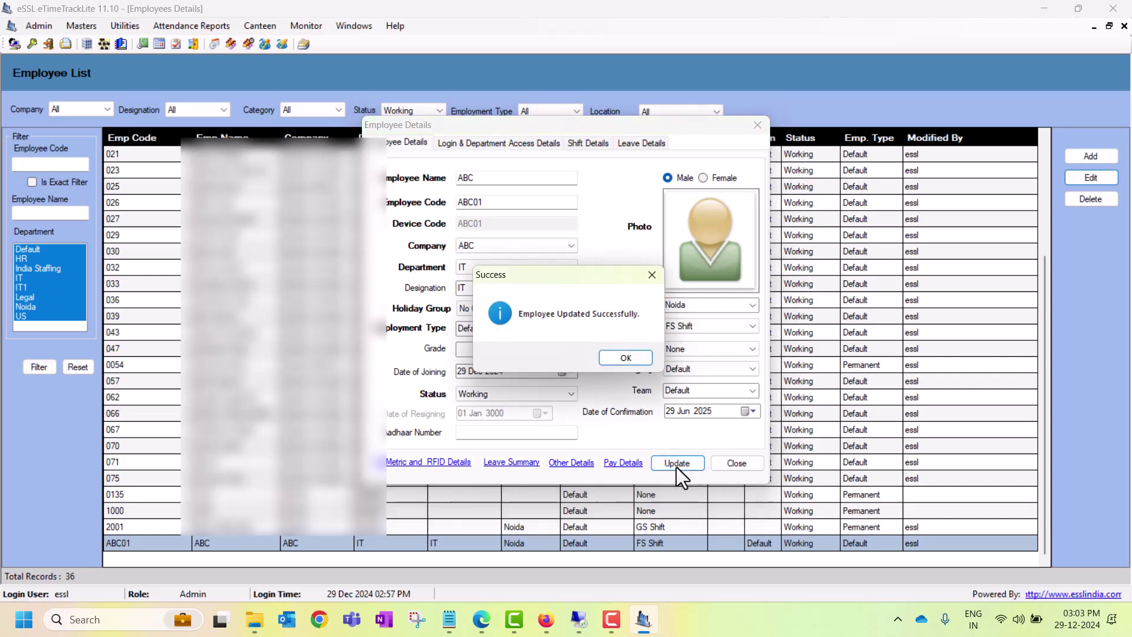
{"action": "left_click", "coordinate": [618, 359]}
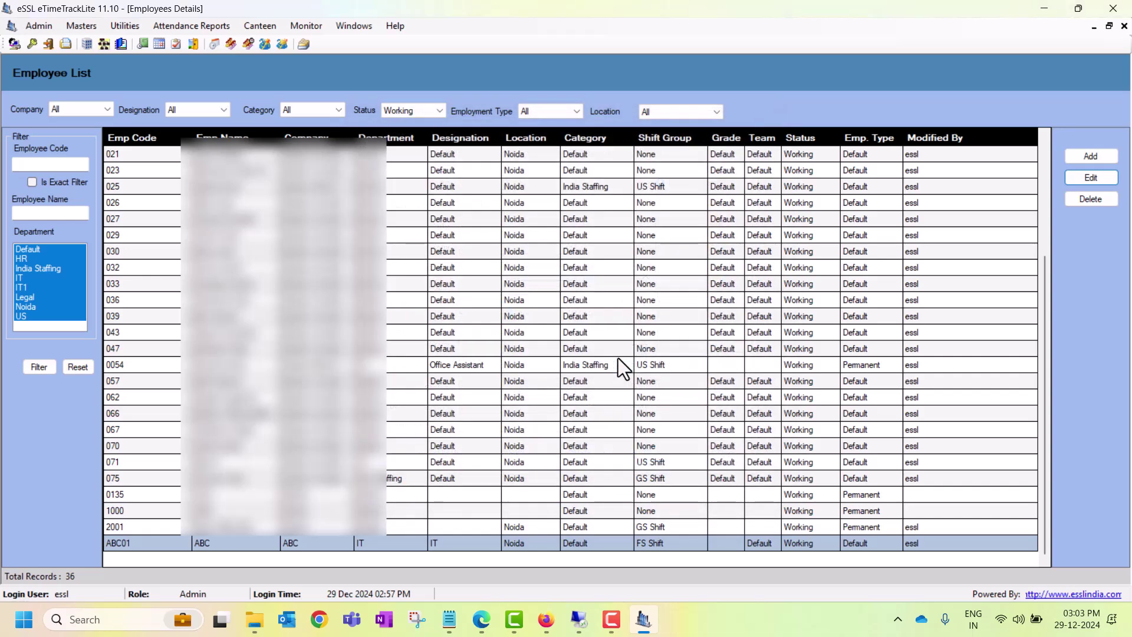